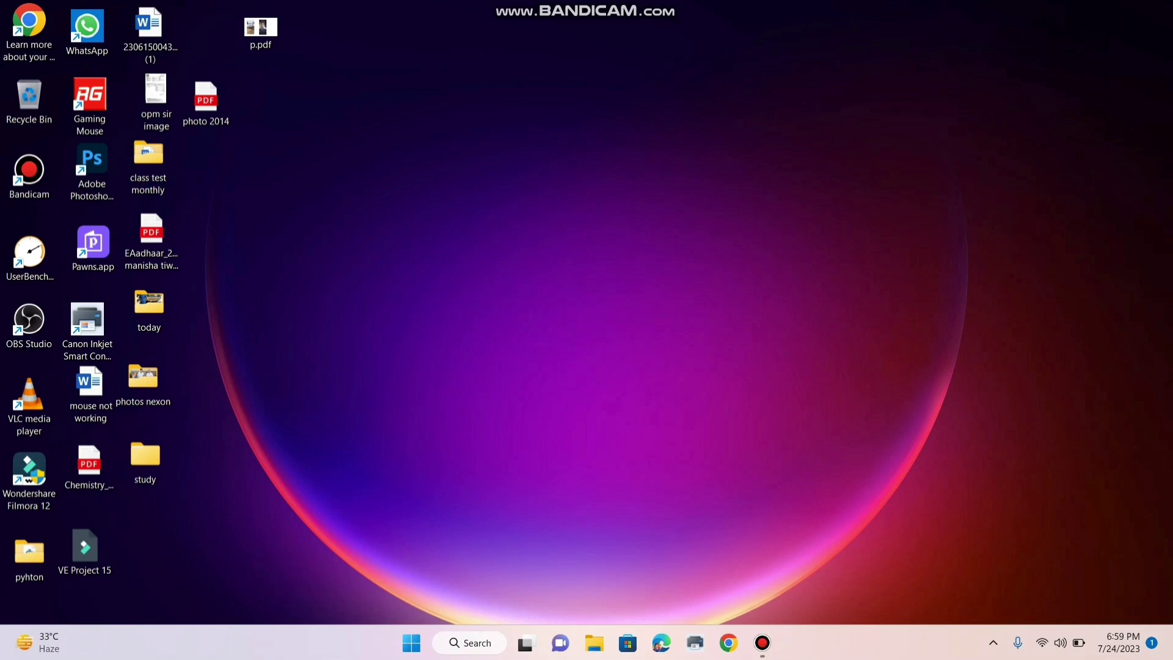
# - Launch Microsoft Word by searching 'msword' from the Windows Start menu
pyautogui.press('super')
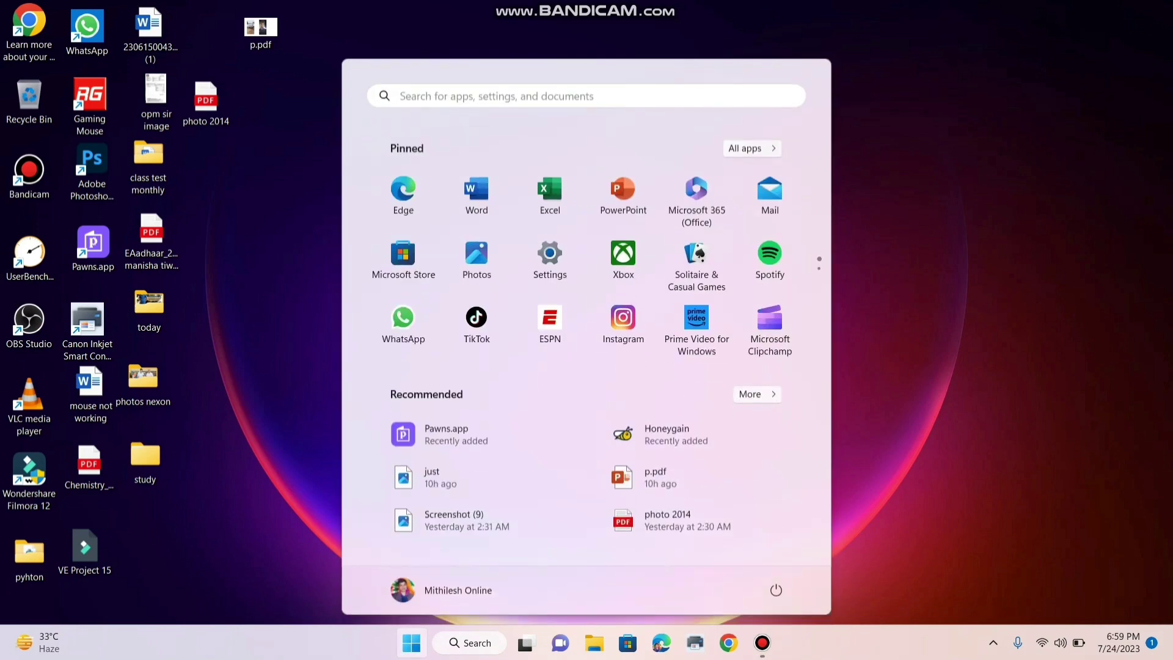
pyautogui.write('ms')
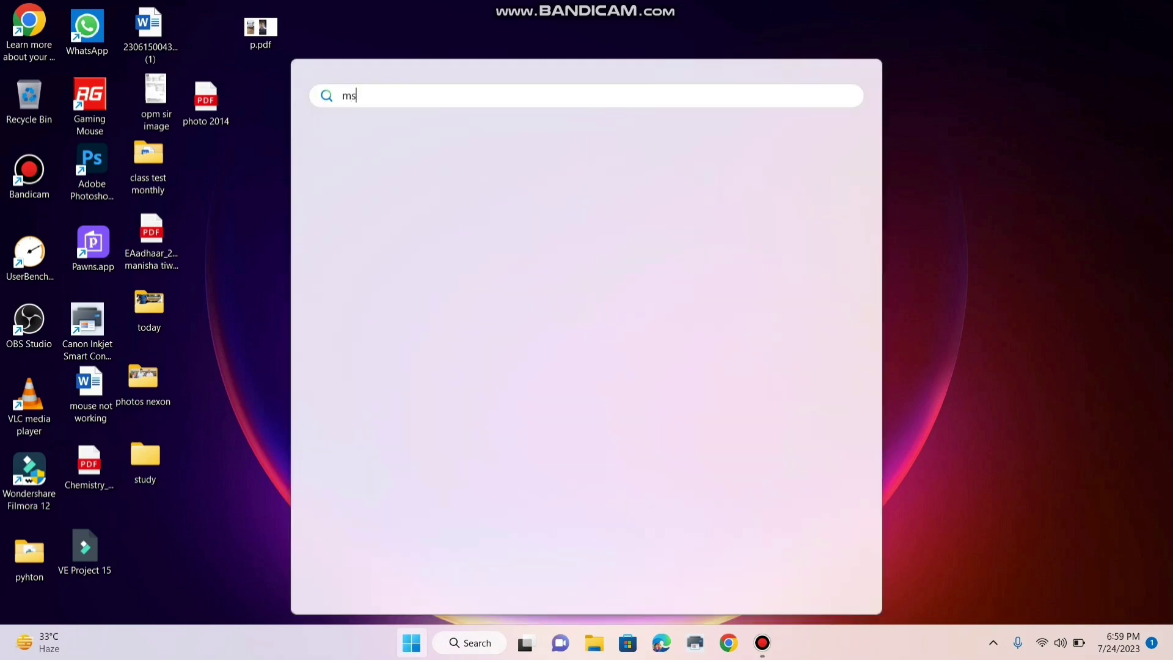
pyautogui.write('word')
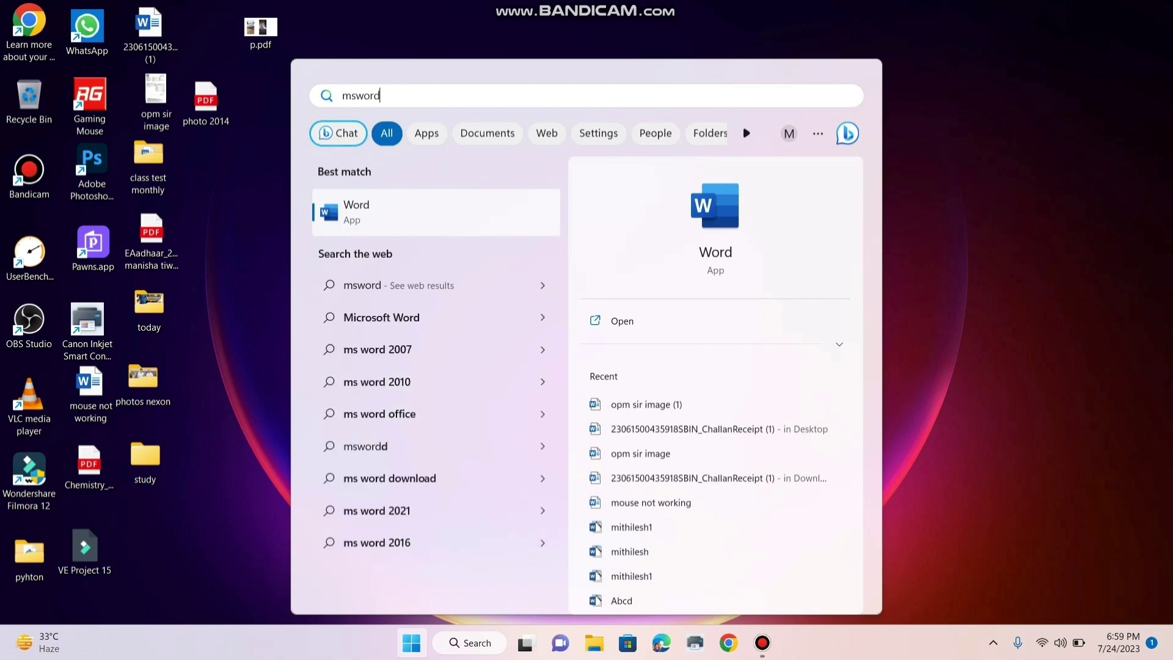
pyautogui.press('Return')
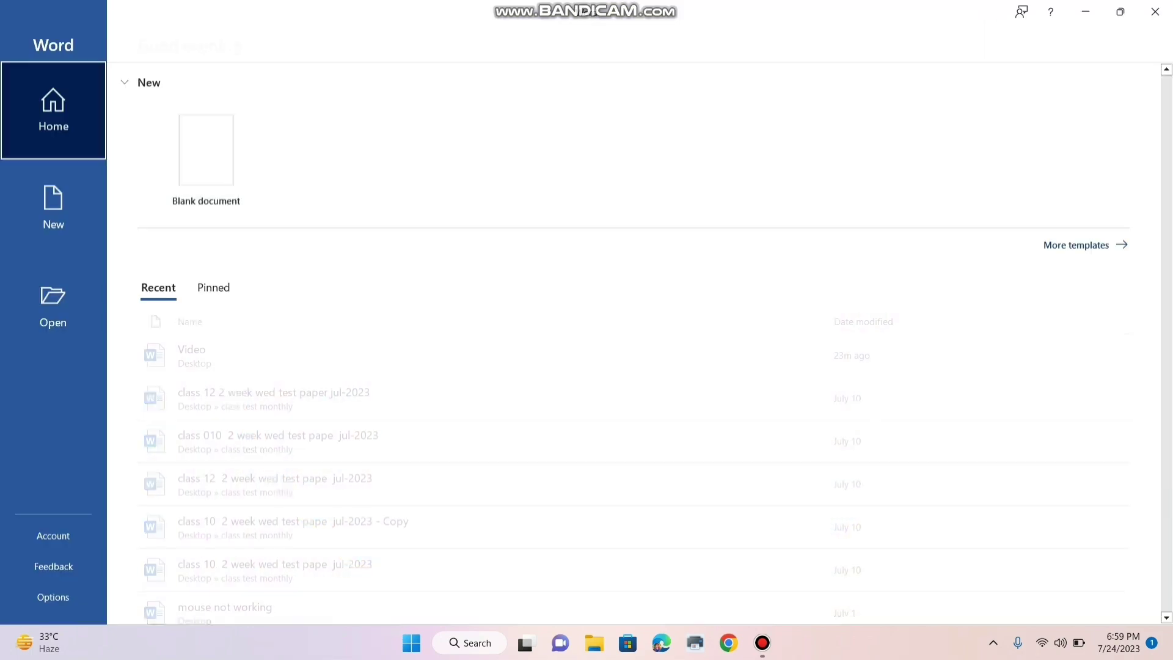
# - Create a new blank document from Word's Home screen
pyautogui.press('Return')
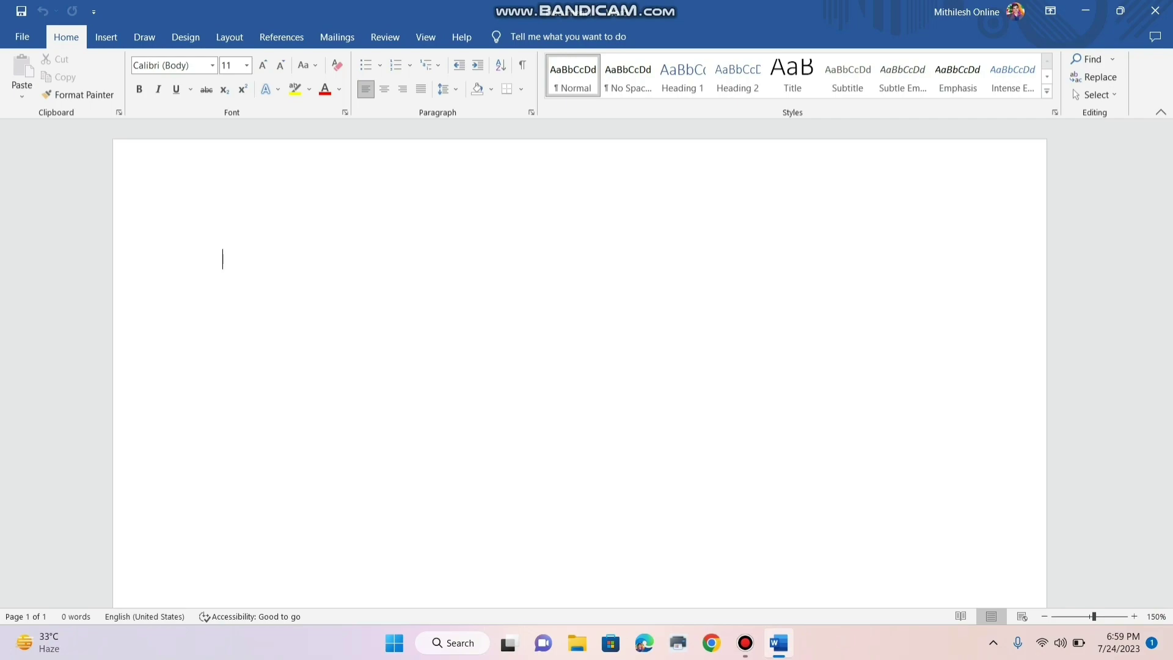
# - Fill the page with generated sample paragraphs using =rand(10,10)
pyautogui.write('=')
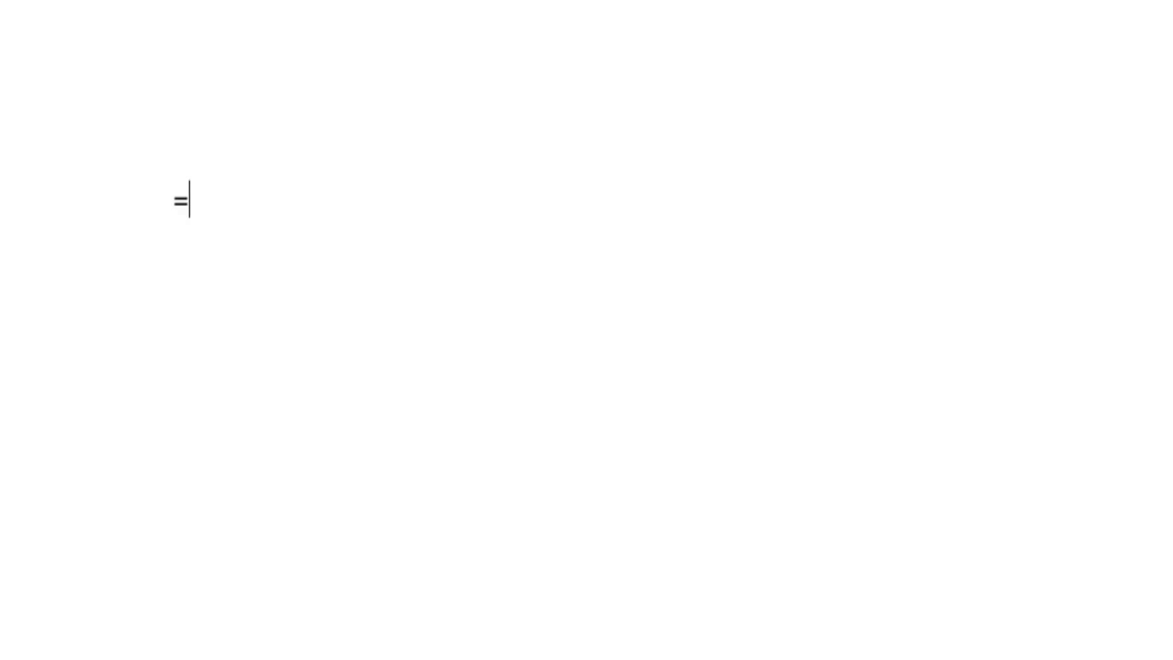
pyautogui.write('rand')
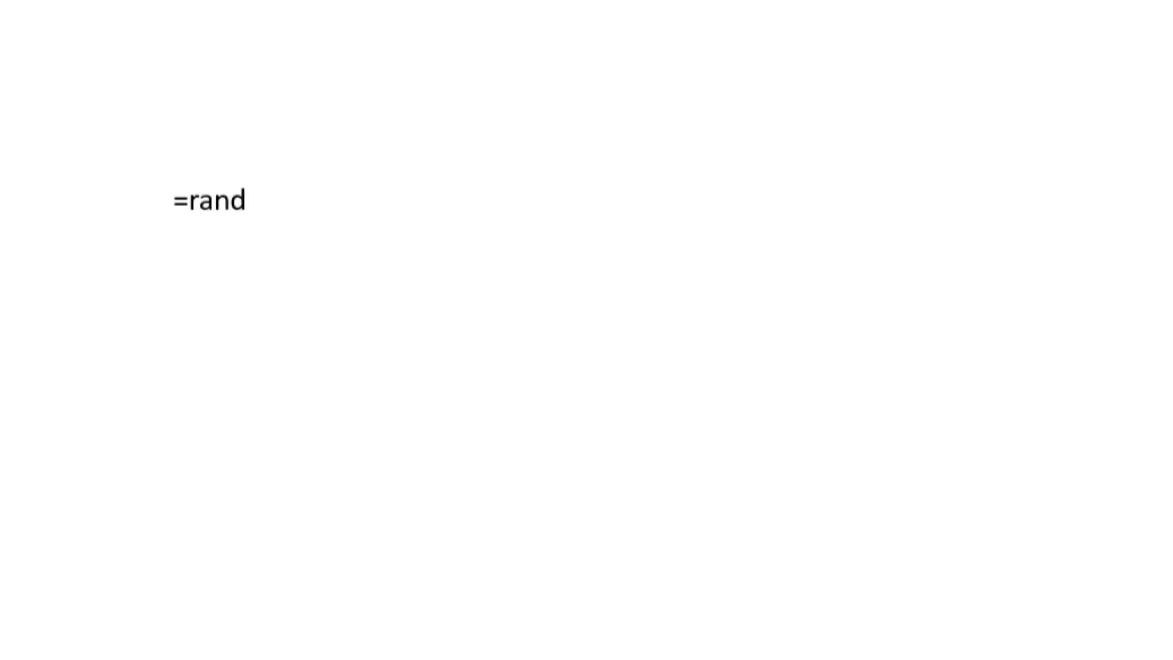
pyautogui.write('(')
pyautogui.write('10')
pyautogui.write(',')
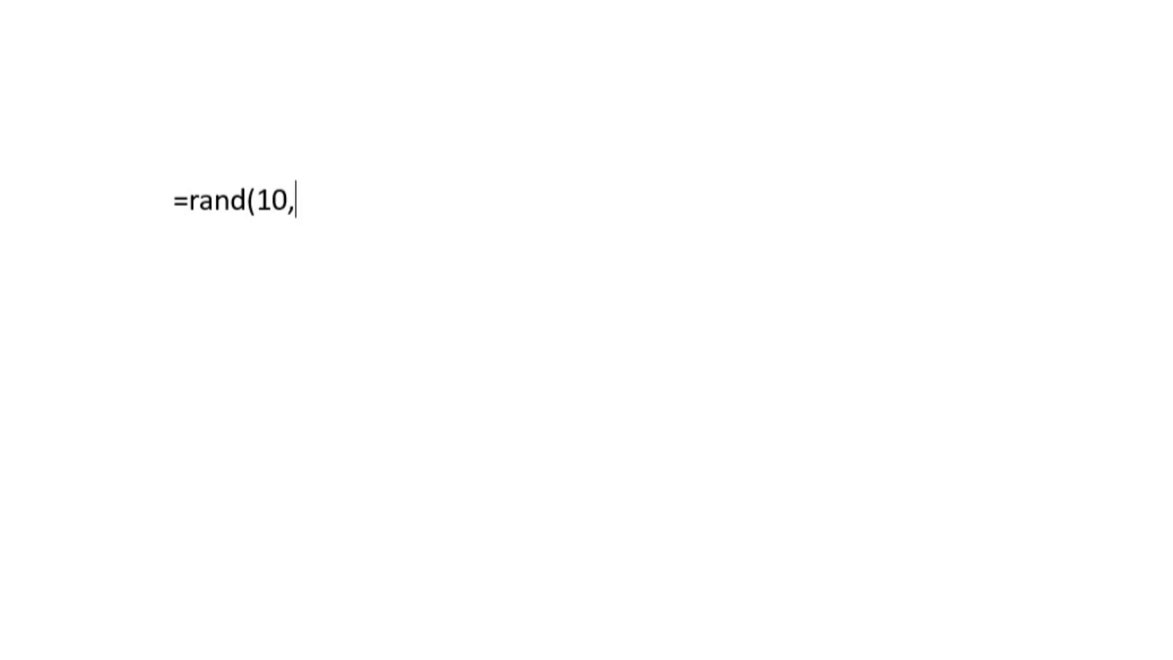
pyautogui.write('10')
pyautogui.write(')')
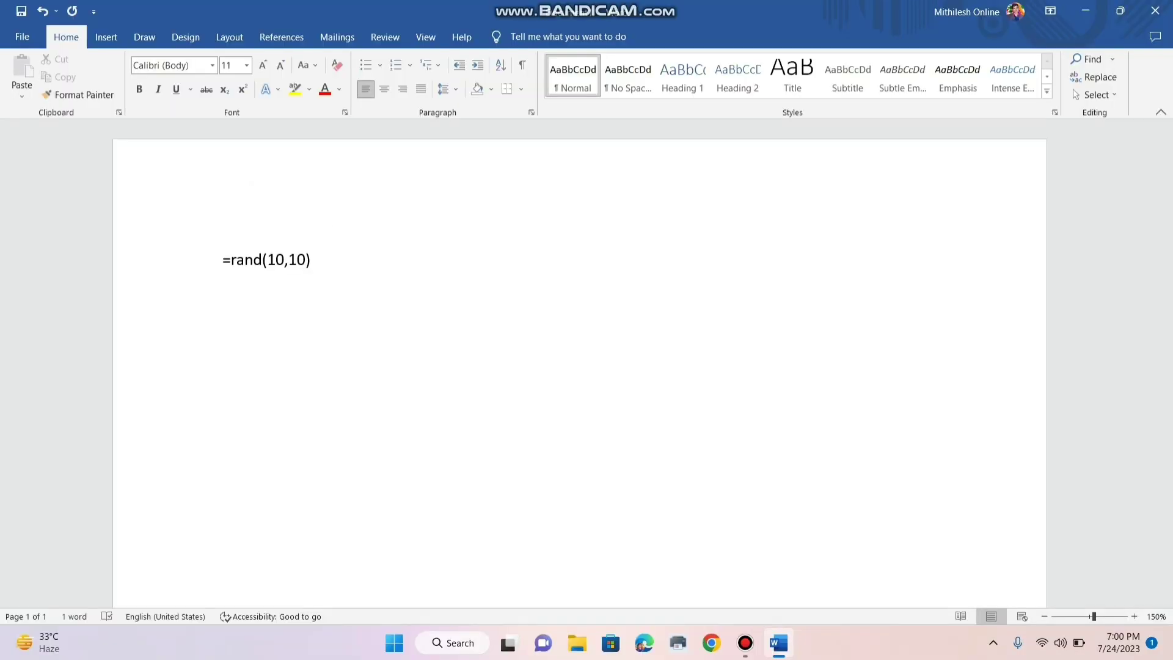
pyautogui.press('Return')
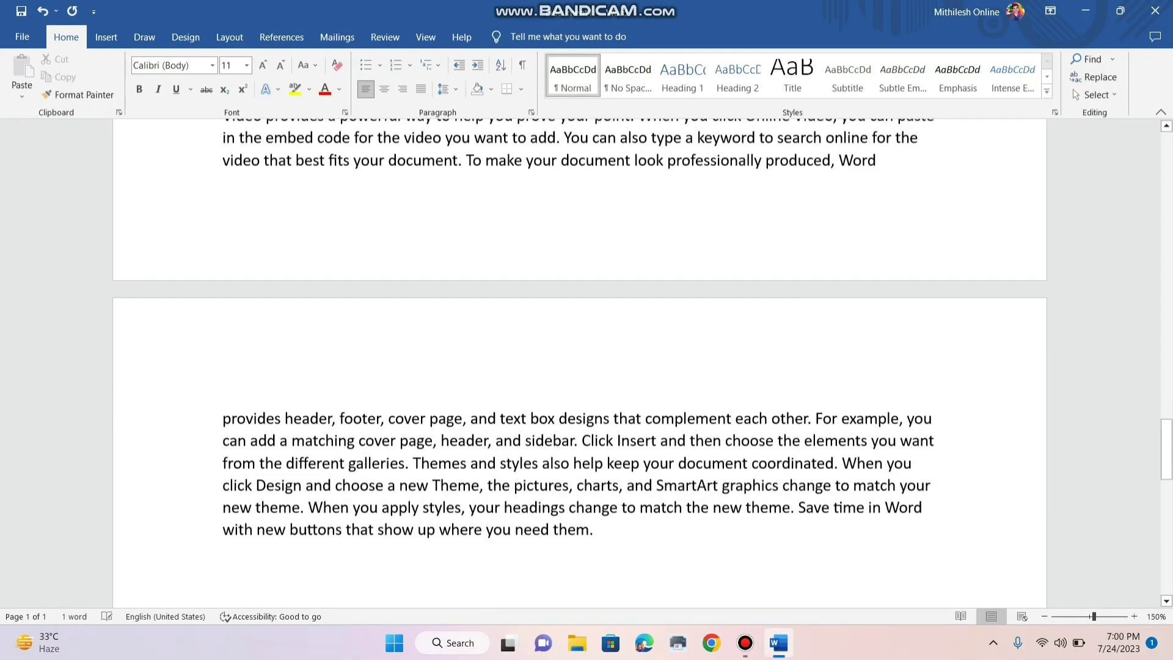
pyautogui.scroll(3, 578, 360)
pyautogui.scroll(3, 578, 361)
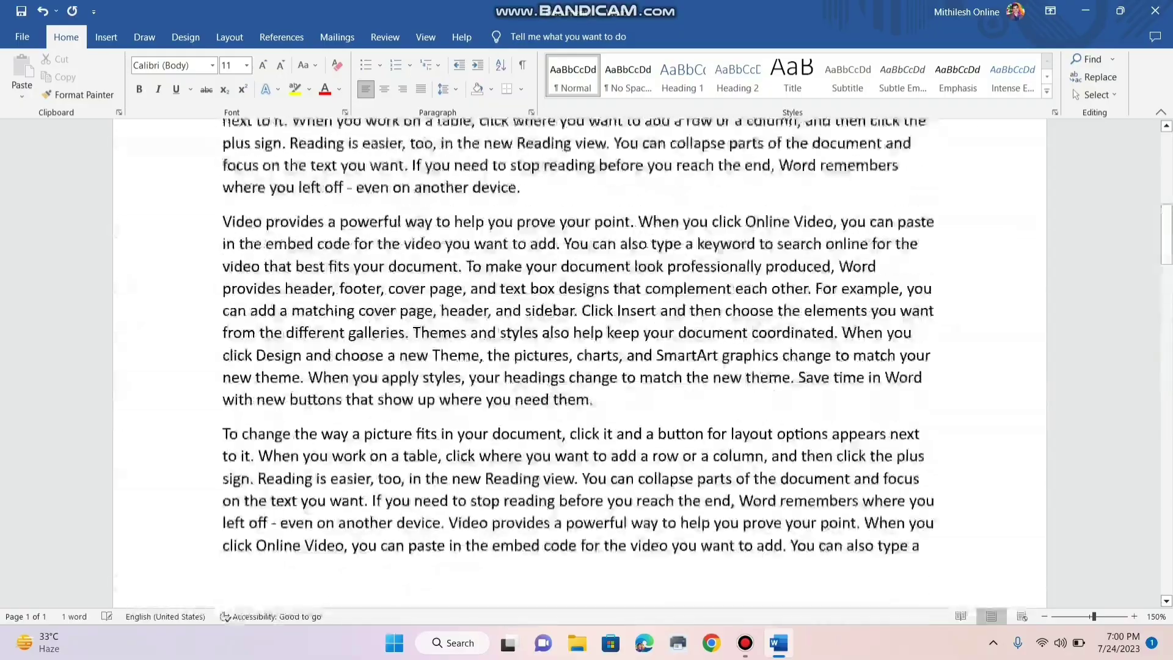
pyautogui.scroll(-5, 578, 361)
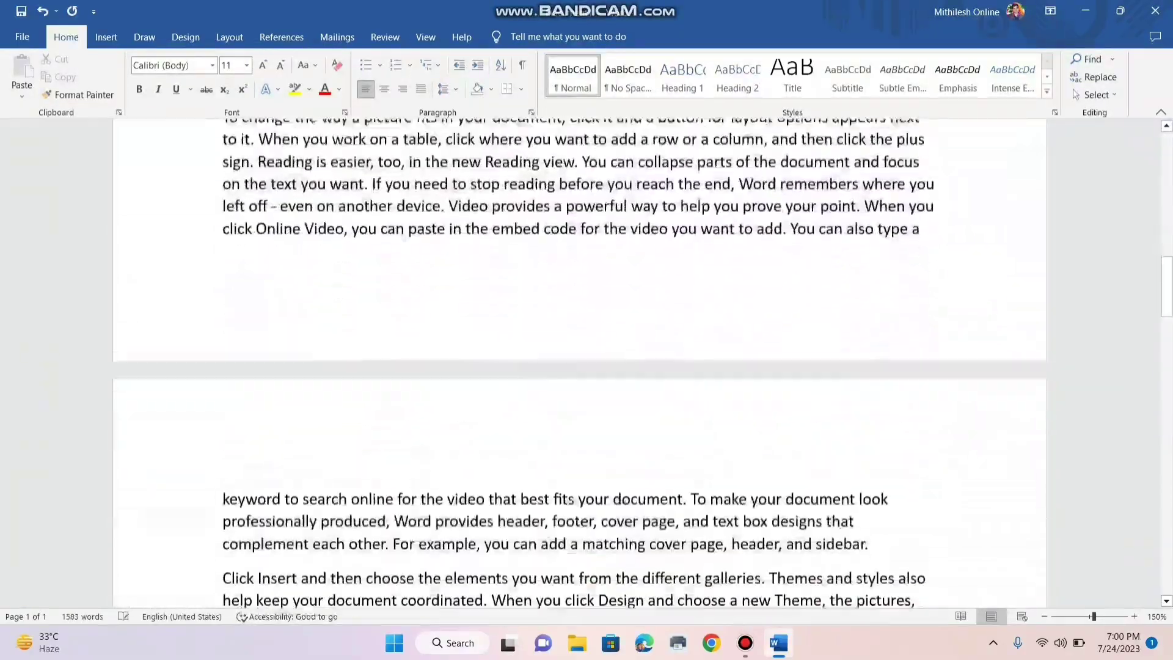
pyautogui.scroll(-5, 579, 360)
pyautogui.scroll(-2, 578, 360)
pyautogui.scroll(12, 578, 360)
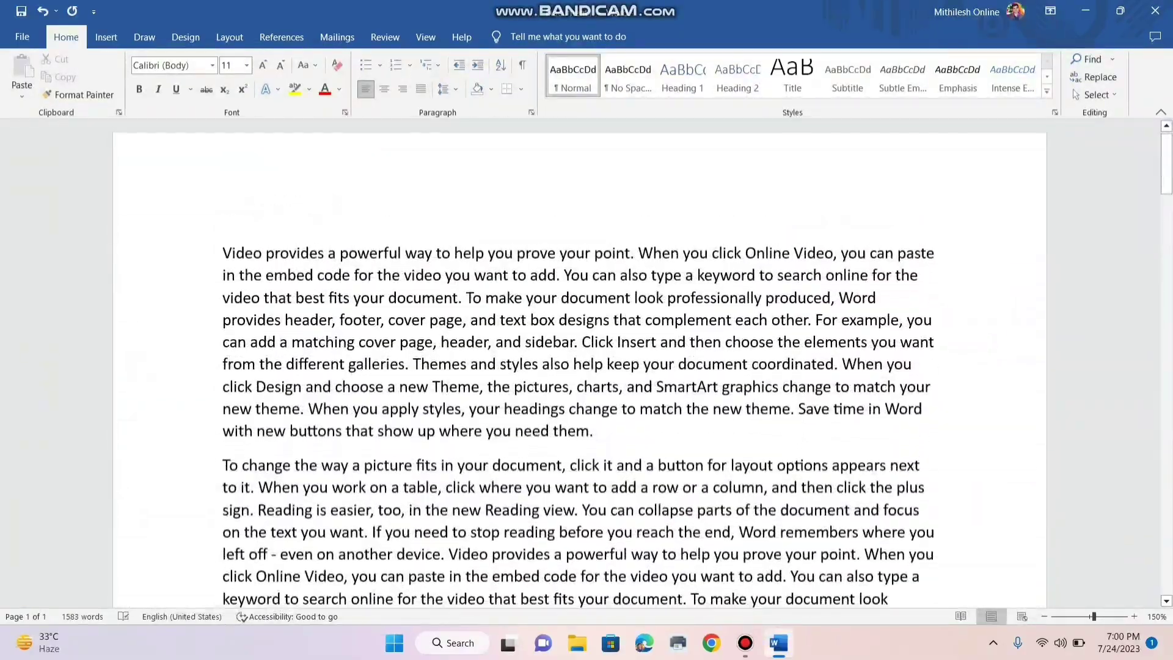
pyautogui.scroll(-5, 578, 367)
pyautogui.scroll(-5, 578, 367)
pyautogui.scroll(-5, 578, 366)
pyautogui.scroll(15, 579, 367)
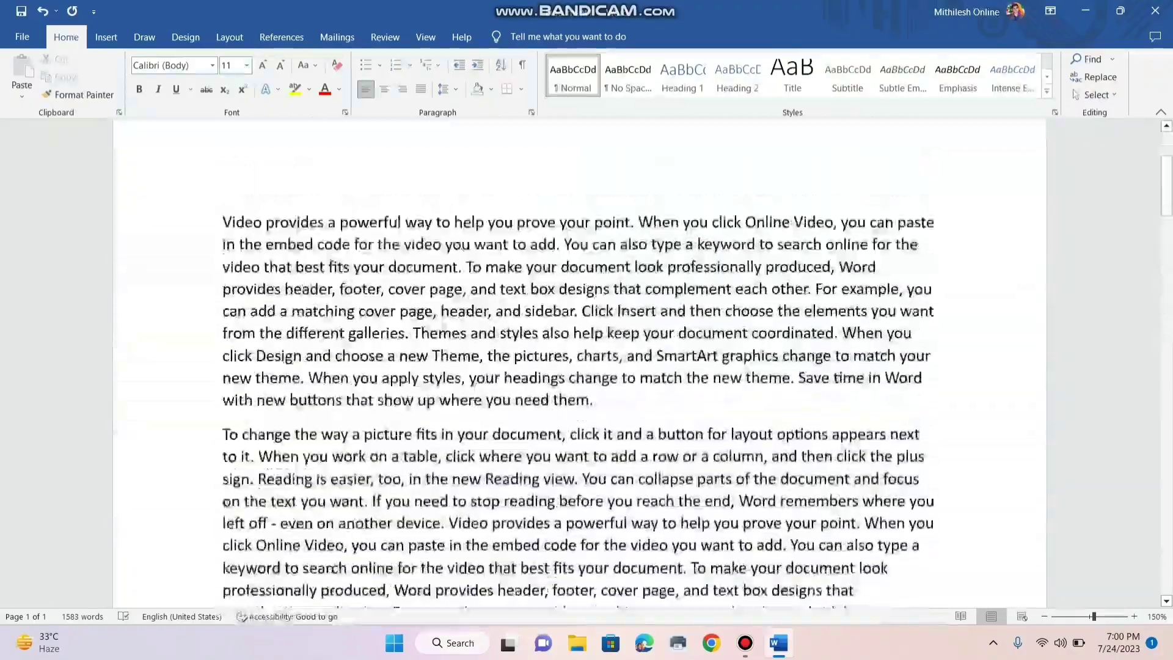
pyautogui.scroll(-2, 578, 366)
pyautogui.scroll(1, 579, 368)
pyautogui.scroll(-6, 578, 367)
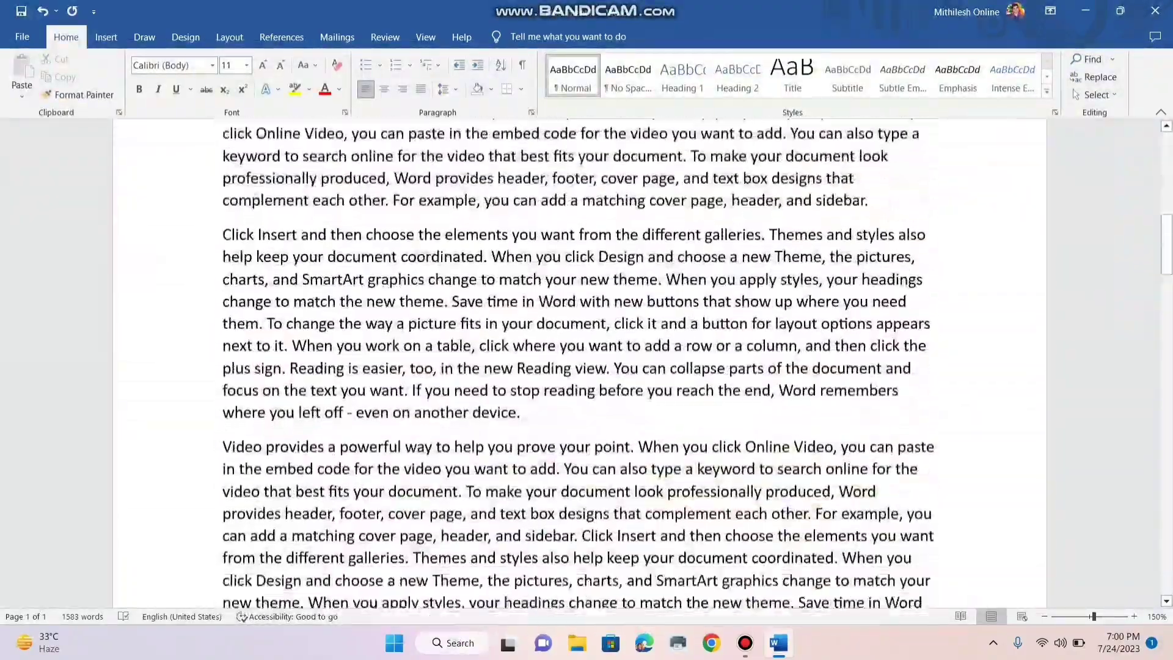
pyautogui.scroll(-3, 578, 366)
pyautogui.scroll(5, 578, 367)
pyautogui.scroll(-3, 578, 367)
pyautogui.scroll(6, 578, 367)
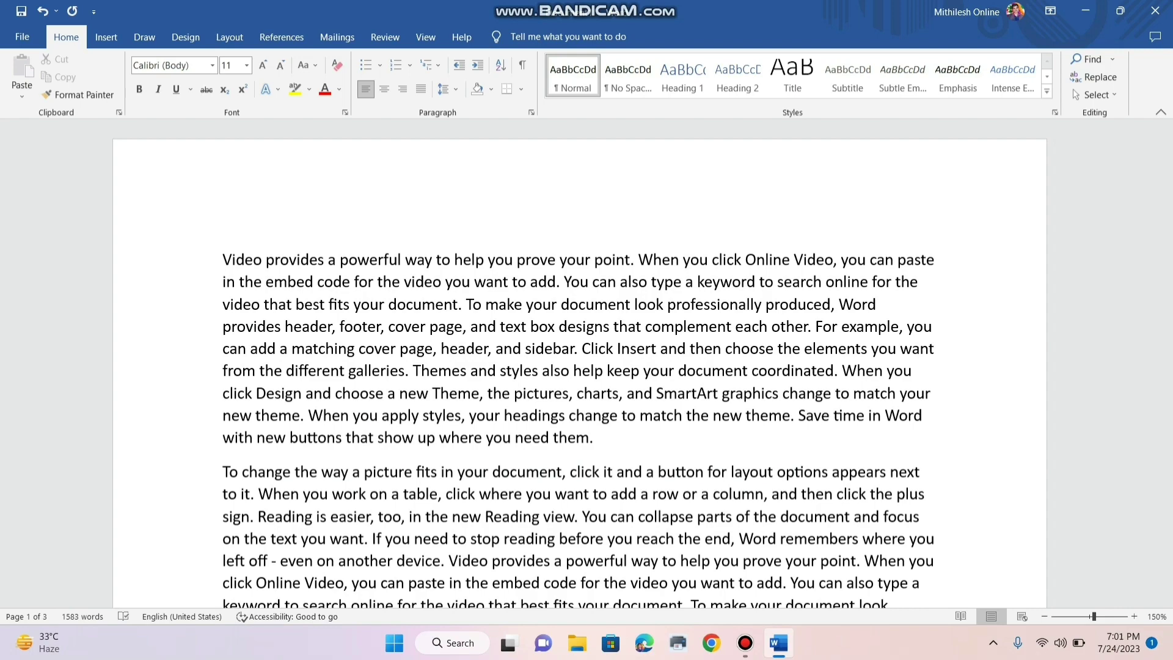
pyautogui.scroll(-6, 577, 367)
pyautogui.scroll(-7, 579, 368)
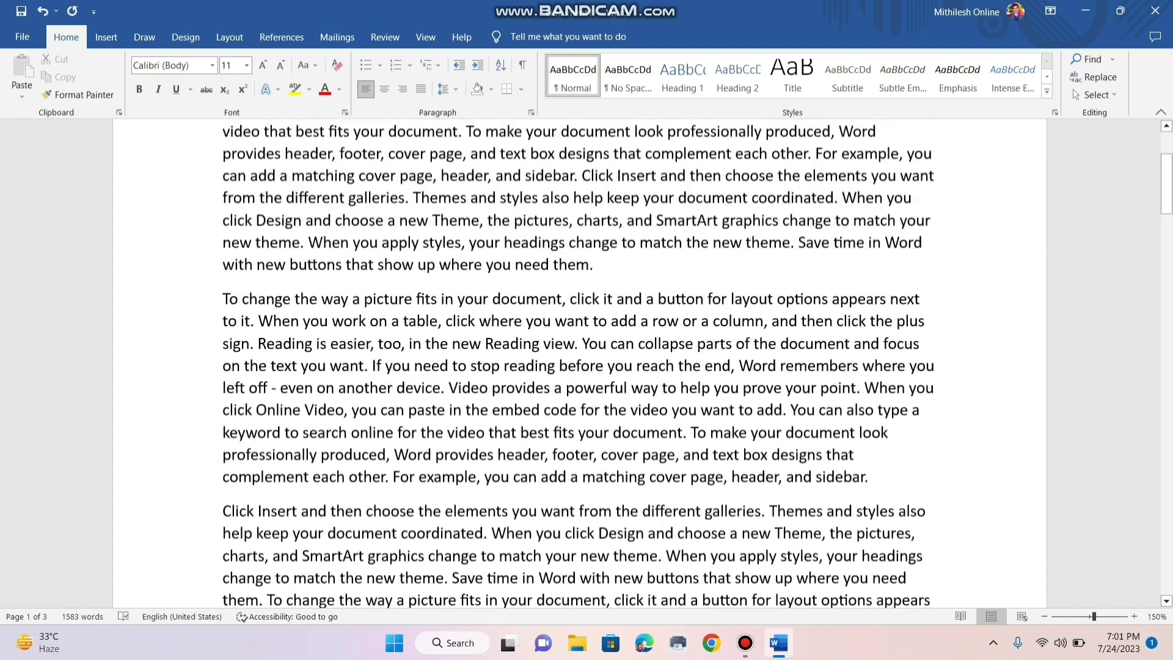
pyautogui.scroll(-7, 578, 366)
pyautogui.scroll(-7, 578, 366)
pyautogui.scroll(1, 577, 367)
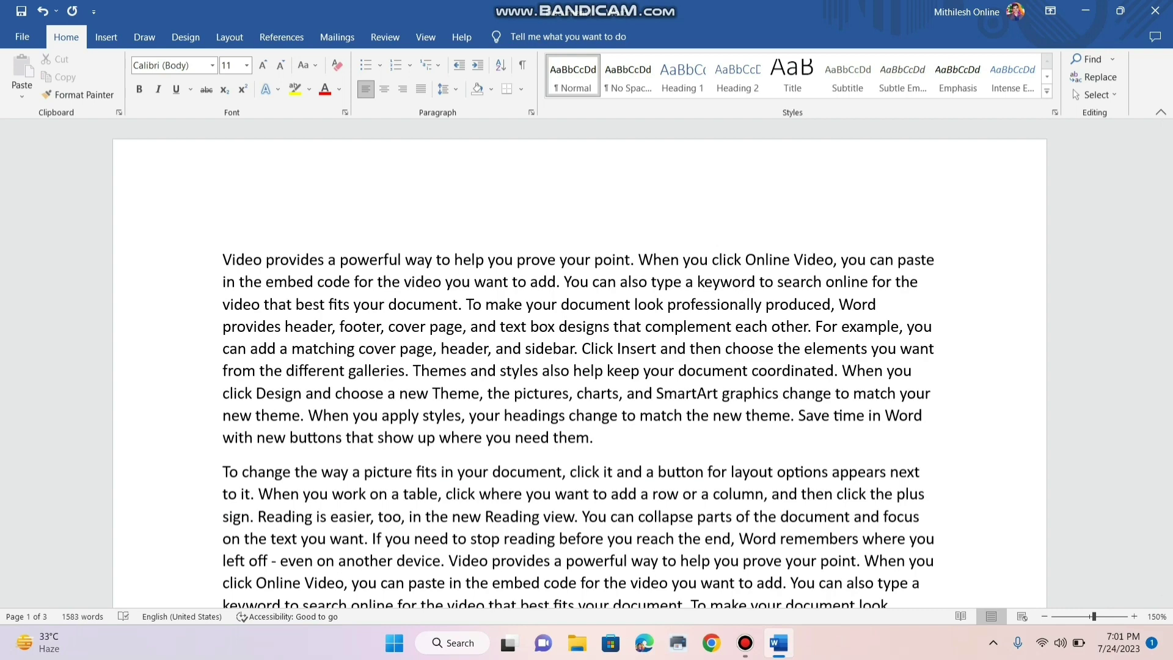
# - Save the document to the Desktop named 'Save', close Word, then reopen the Save file
pyautogui.click(23, 37)
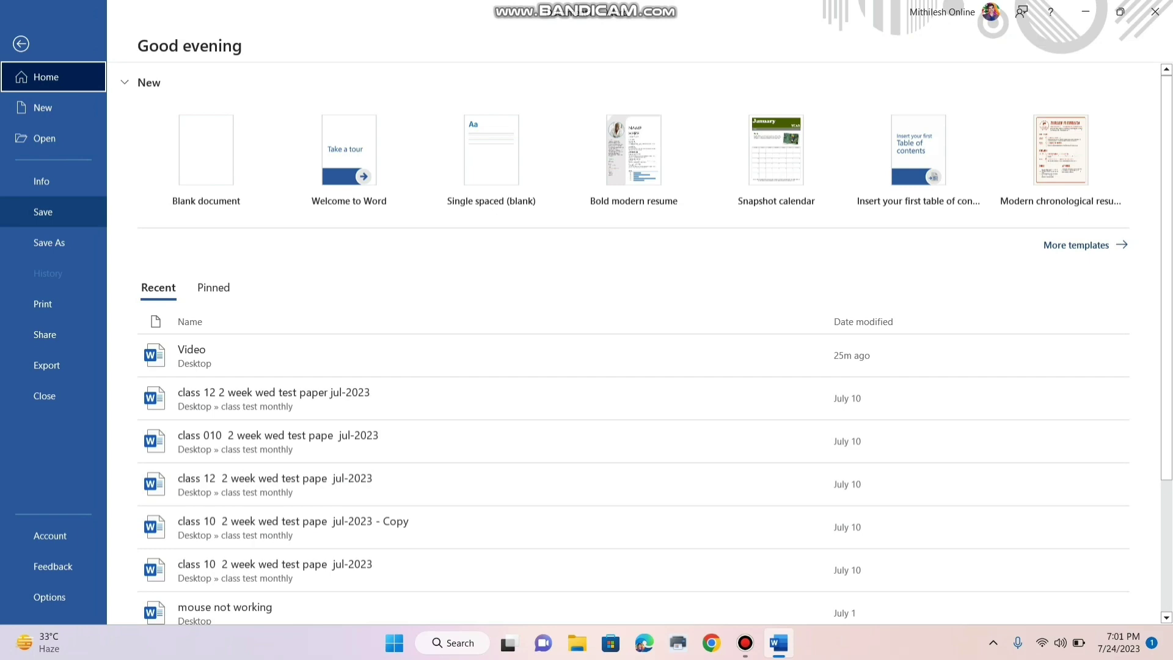
pyautogui.click(43, 212)
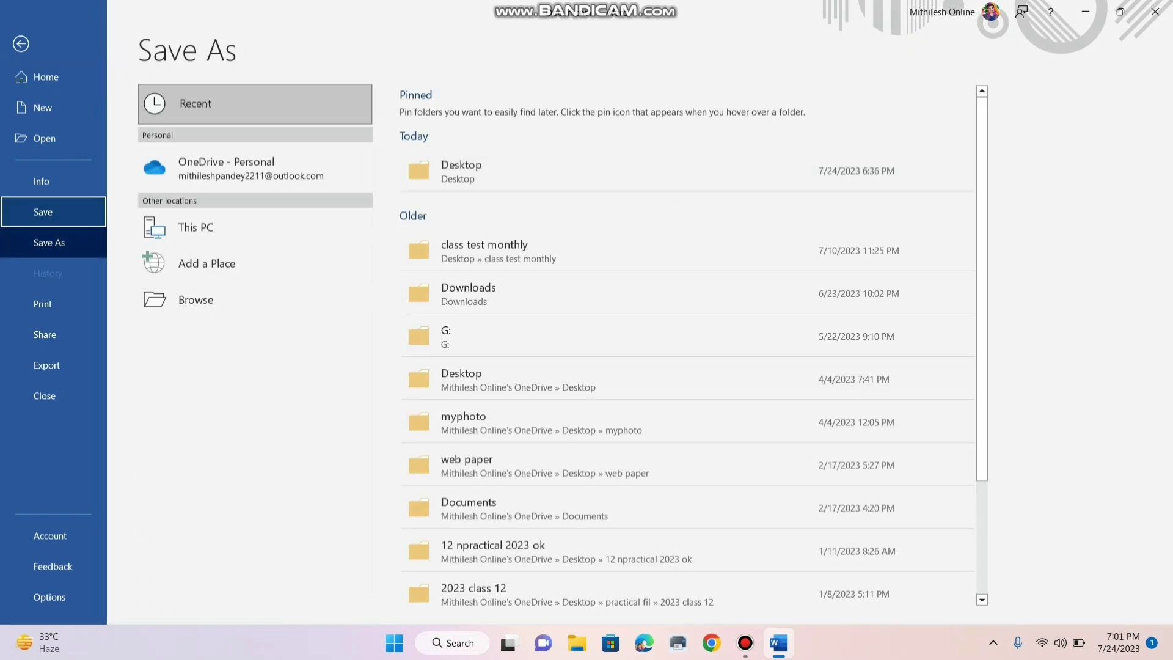
pyautogui.click(488, 178)
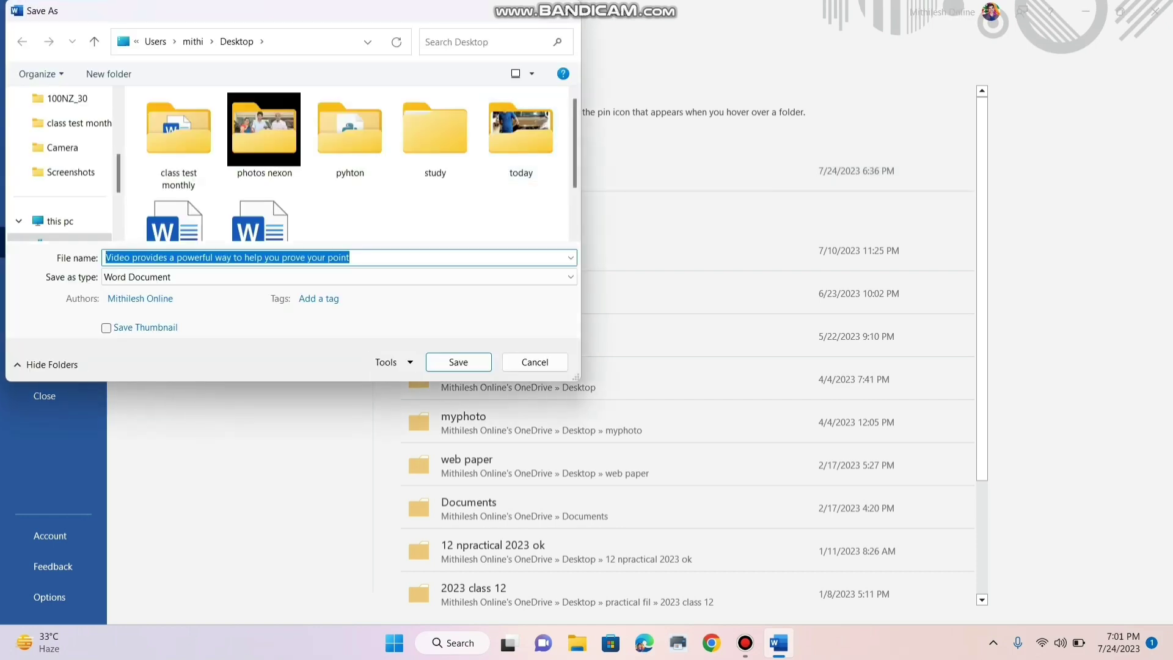
pyautogui.click(275, 258)
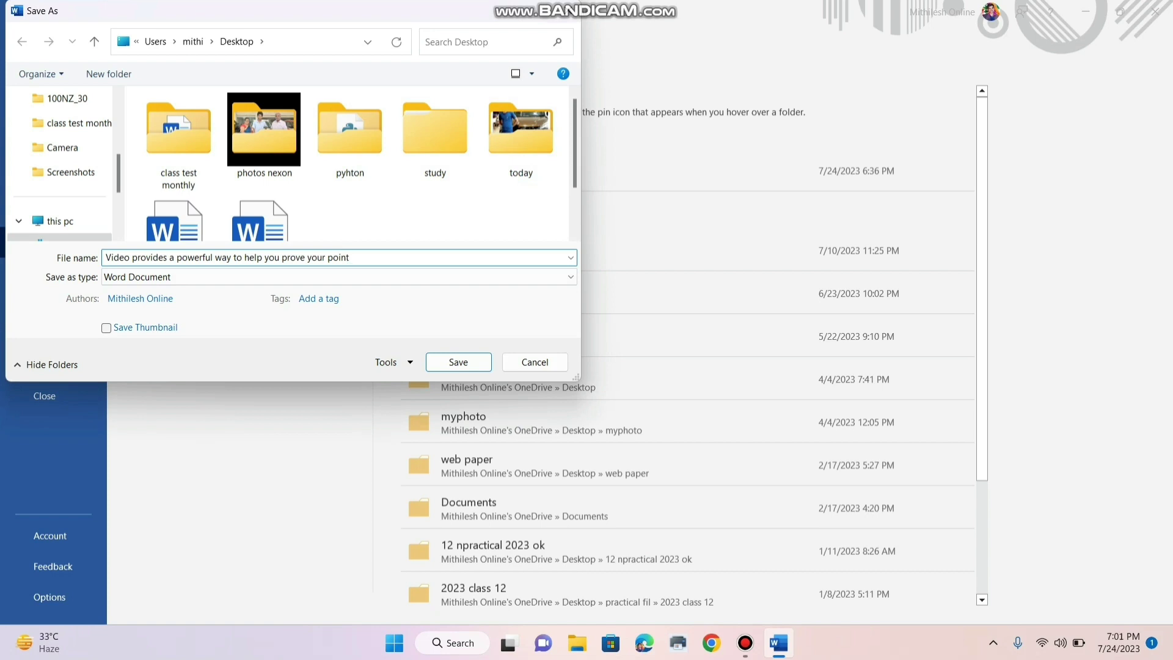
pyautogui.press('BackSpace')
pyautogui.press('BackSpace')
pyautogui.press('BackSpace')
pyautogui.press('BackSpace')
pyautogui.press('BackSpace')
pyautogui.press('BackSpace')
pyautogui.press('BackSpace')
pyautogui.press('BackSpace')
pyautogui.press('BackSpace')
pyautogui.press('BackSpace')
pyautogui.press('BackSpace')
pyautogui.press('BackSpace')
pyautogui.press('BackSpace')
pyautogui.press('BackSpace')
pyautogui.press('BackSpace')
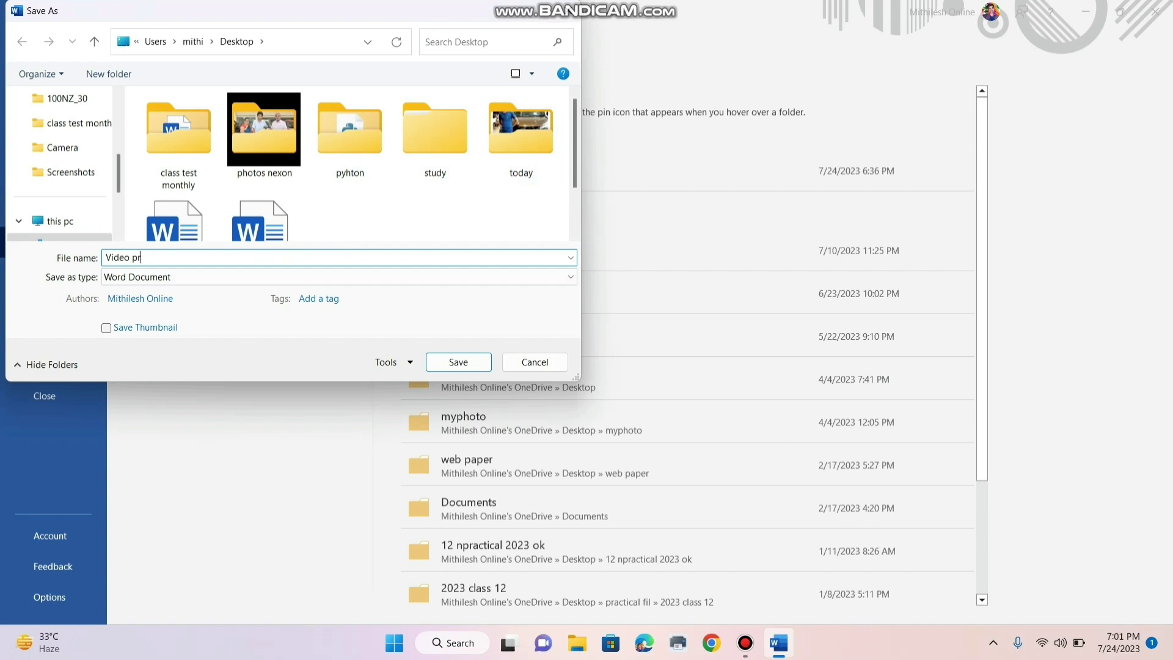
pyautogui.press('BackSpace')
pyautogui.press('BackSpace')
pyautogui.press('BackSpace')
pyautogui.write('Sav')
pyautogui.write('e')
pyautogui.click(440, 362)
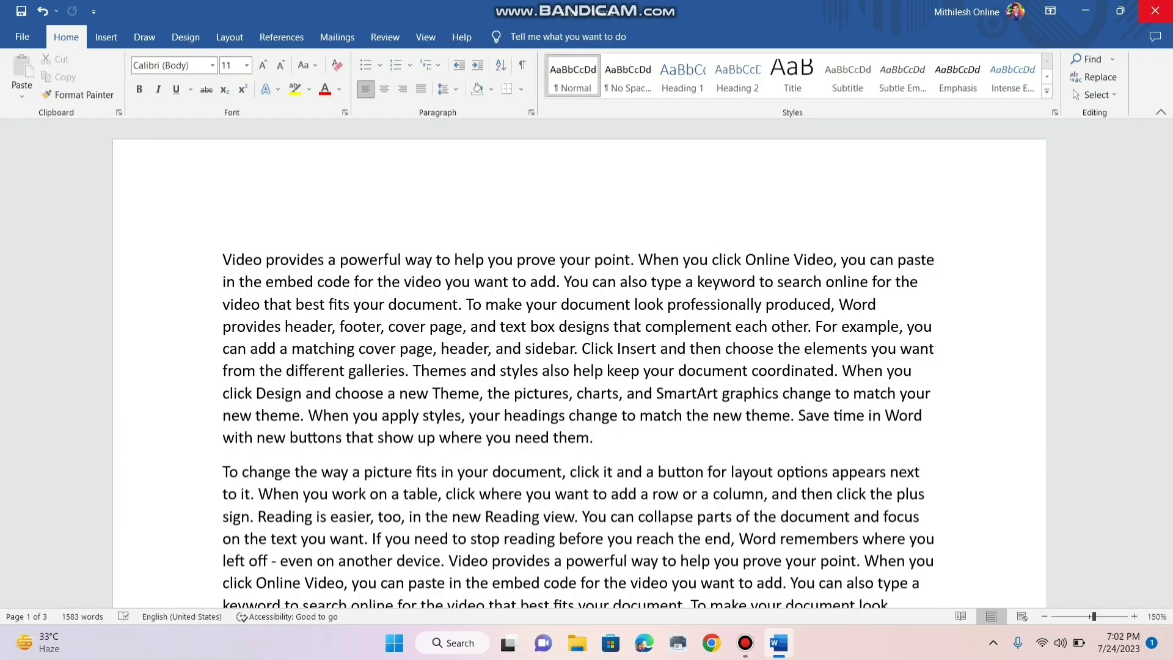
pyautogui.click(1155, 10)
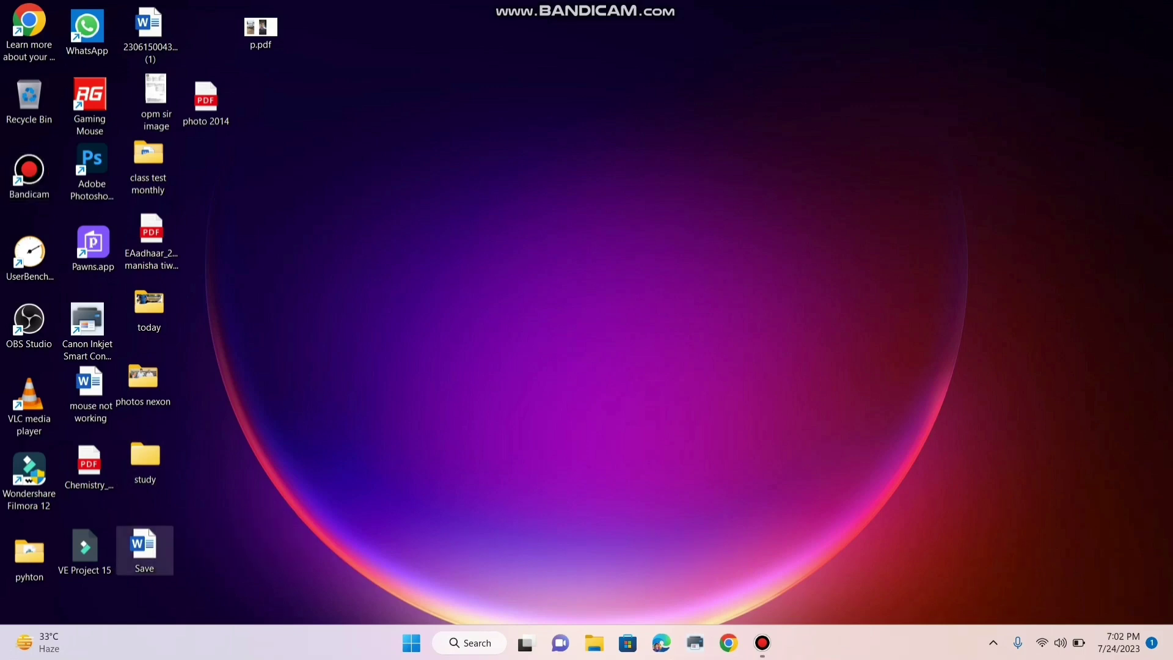
pyautogui.doubleClick(143, 546)
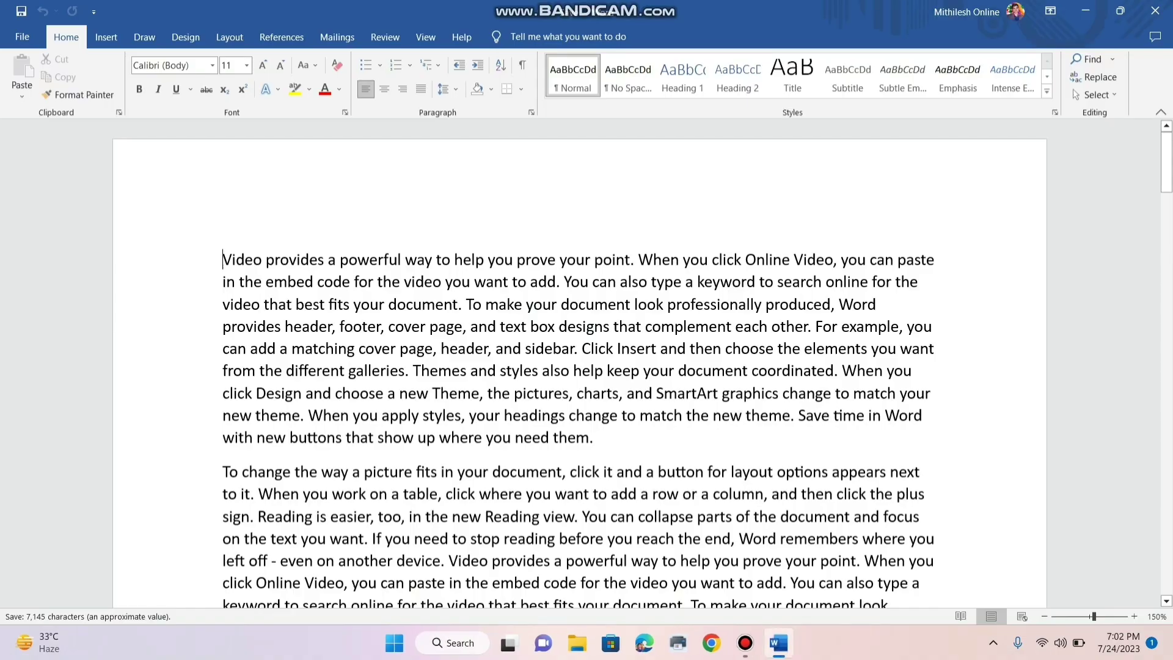
# - Scroll to the end of the document, just past its final paragraph
pyautogui.scroll(-5, 578, 366)
pyautogui.scroll(-5, 579, 366)
pyautogui.scroll(-5, 578, 367)
pyautogui.scroll(-5, 578, 366)
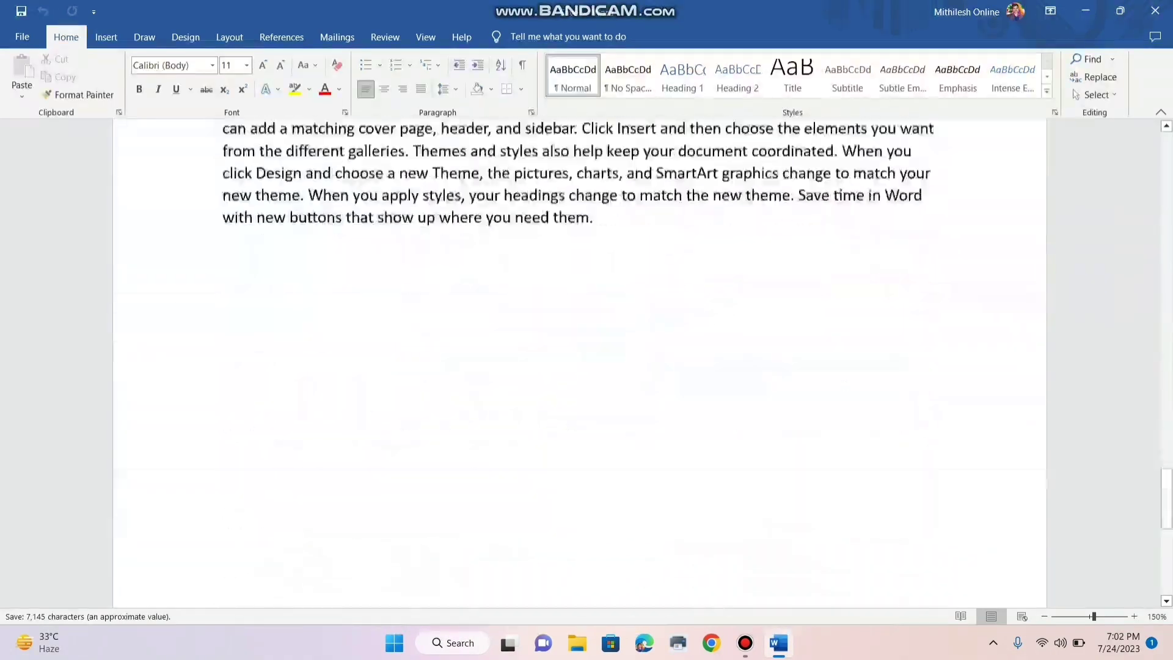
pyautogui.scroll(-1, 579, 367)
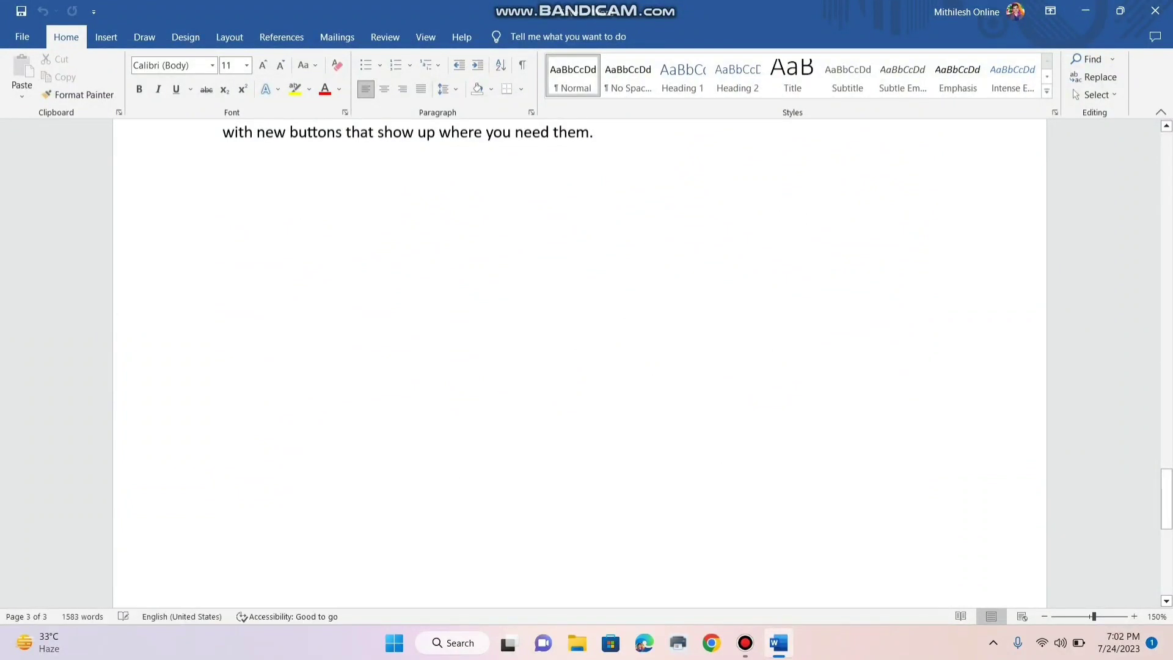
pyautogui.scroll(5, 578, 367)
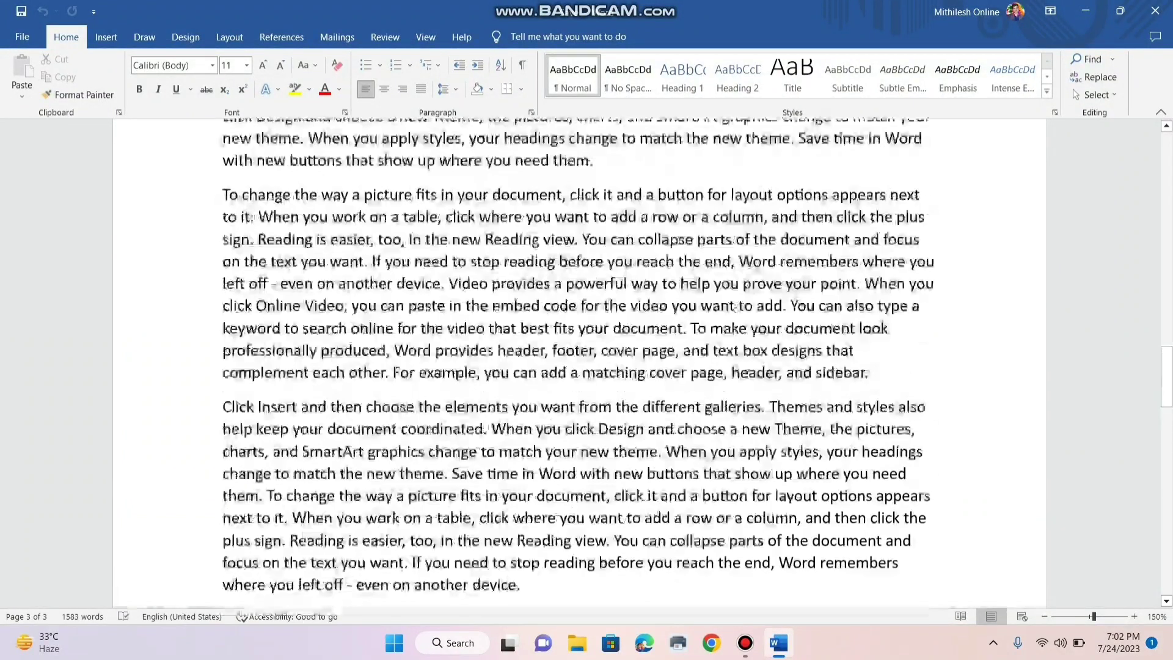
pyautogui.scroll(-2, 577, 367)
pyautogui.scroll(-2, 579, 367)
pyautogui.scroll(-2, 578, 366)
pyautogui.scroll(-2, 578, 367)
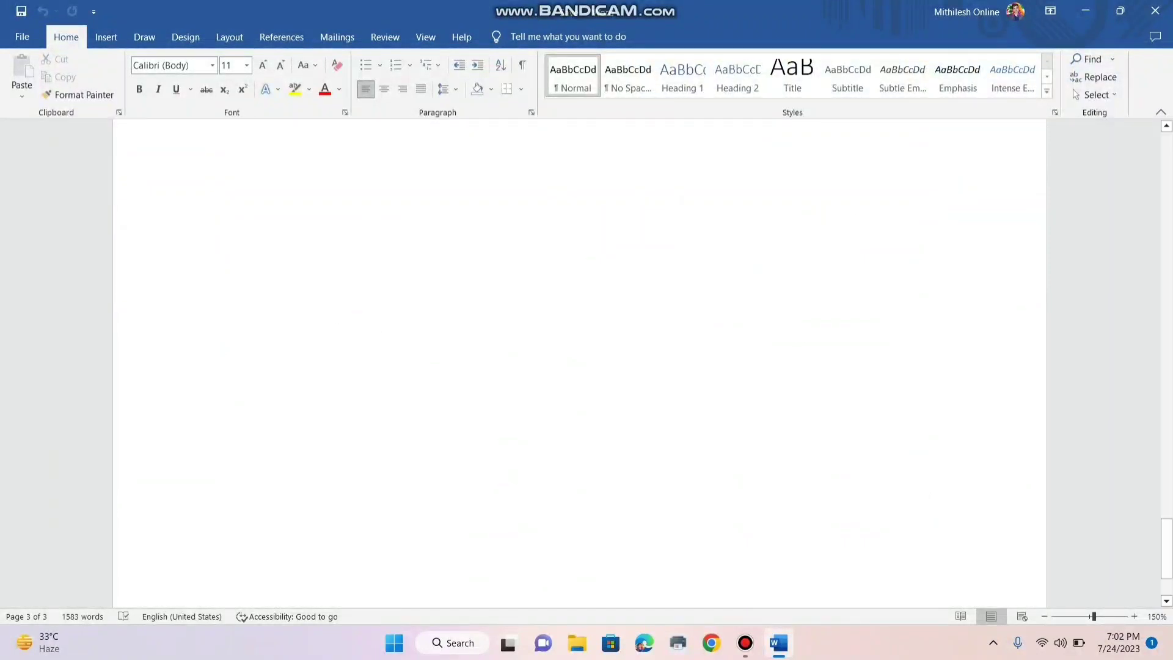
pyautogui.rightClick(406, 322)
pyautogui.press('Escape')
pyautogui.scroll(3, 578, 366)
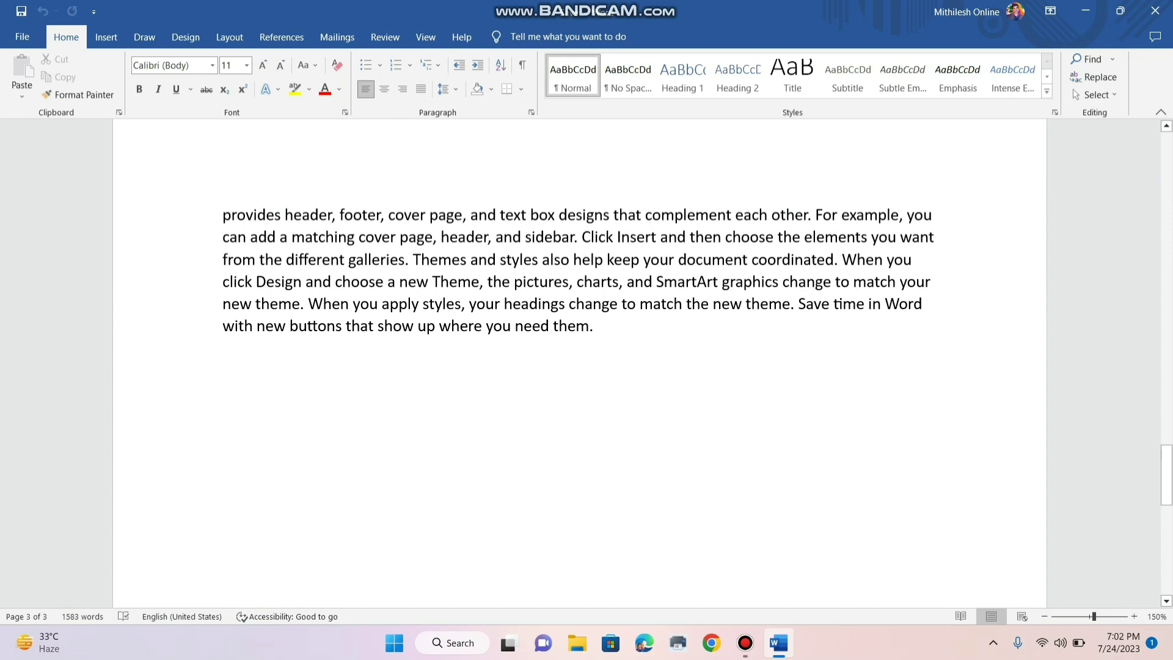
# - Type three lines of random letters after the last paragraph, ending with 'kjdhklsadfajkllkj'
pyautogui.write('a')
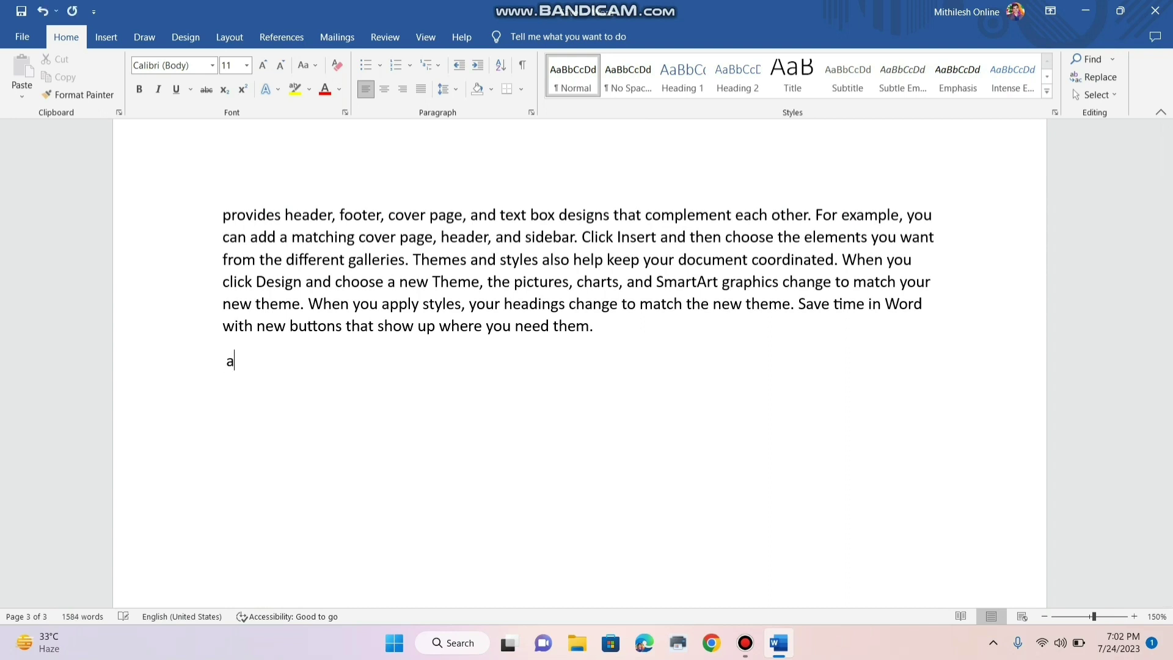
pyautogui.write('bcdekjhfasjf')
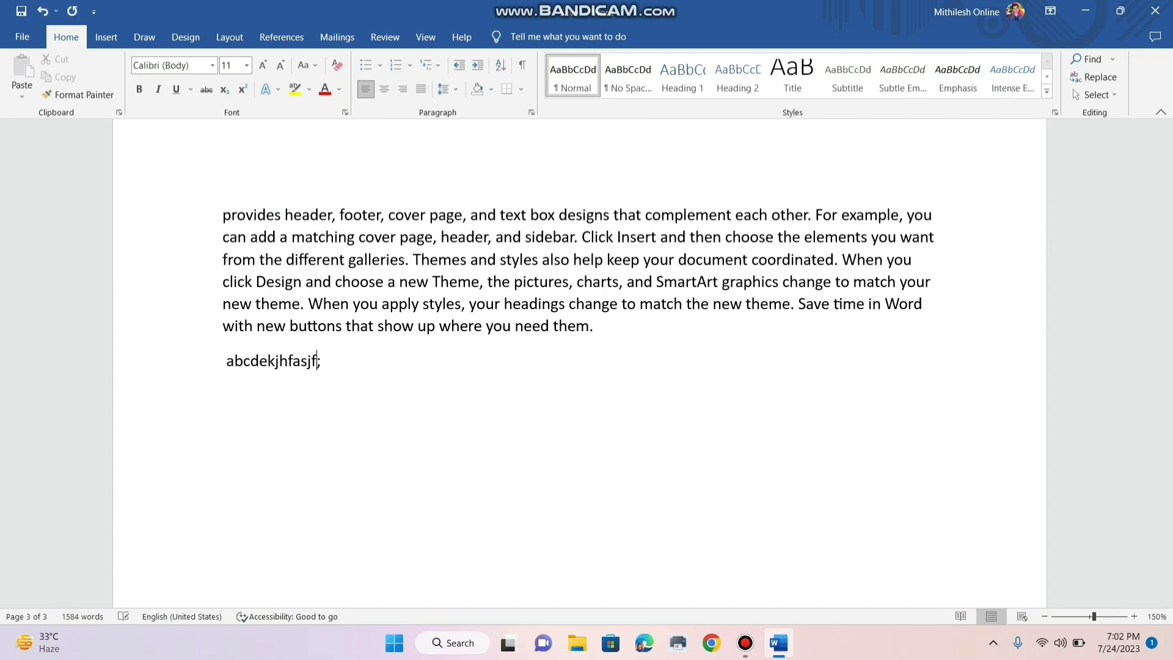
pyautogui.write(';askdjf;aslkdf;lskadf')
pyautogui.press('Return')
pyautogui.write('L;kjasl;df')
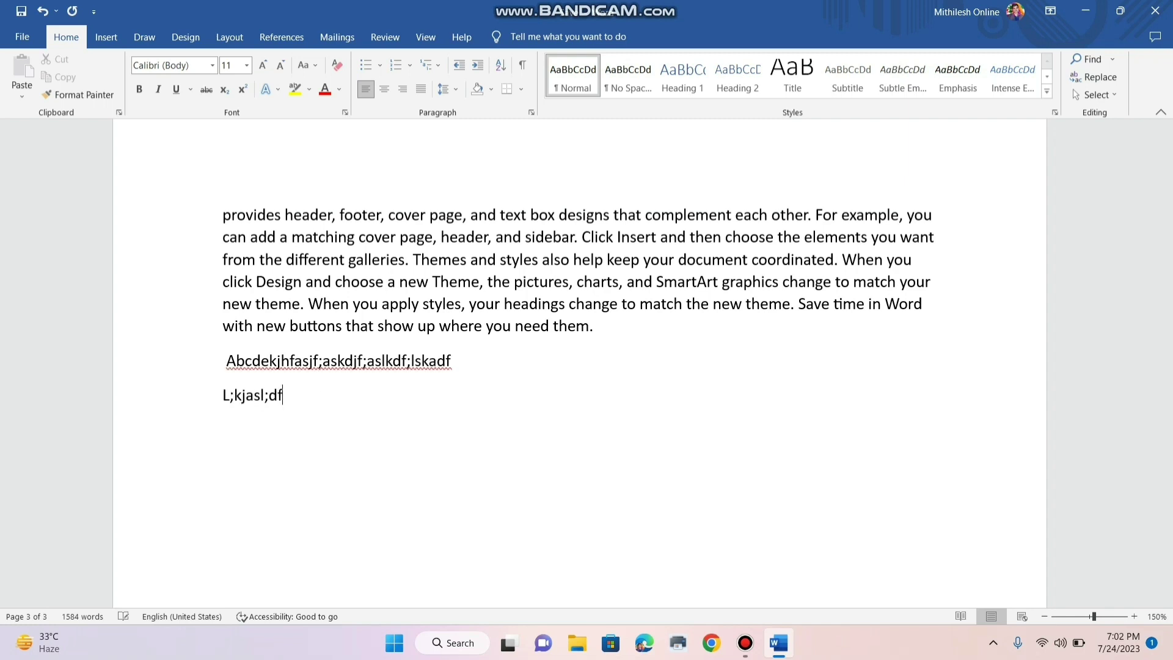
pyautogui.write('l;kjlk;dfs')
pyautogui.write('kljh')
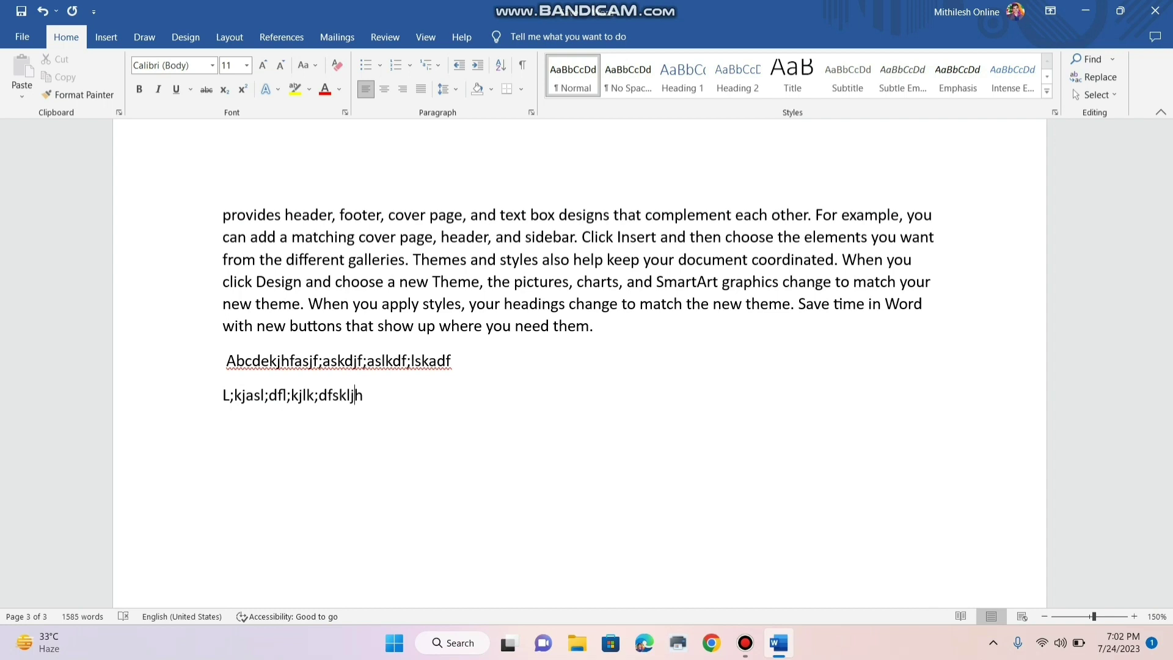
pyautogui.write('kjhlkj')
pyautogui.press('Return')
pyautogui.press('Return')
pyautogui.write('kjdhklsadfajkllkj')
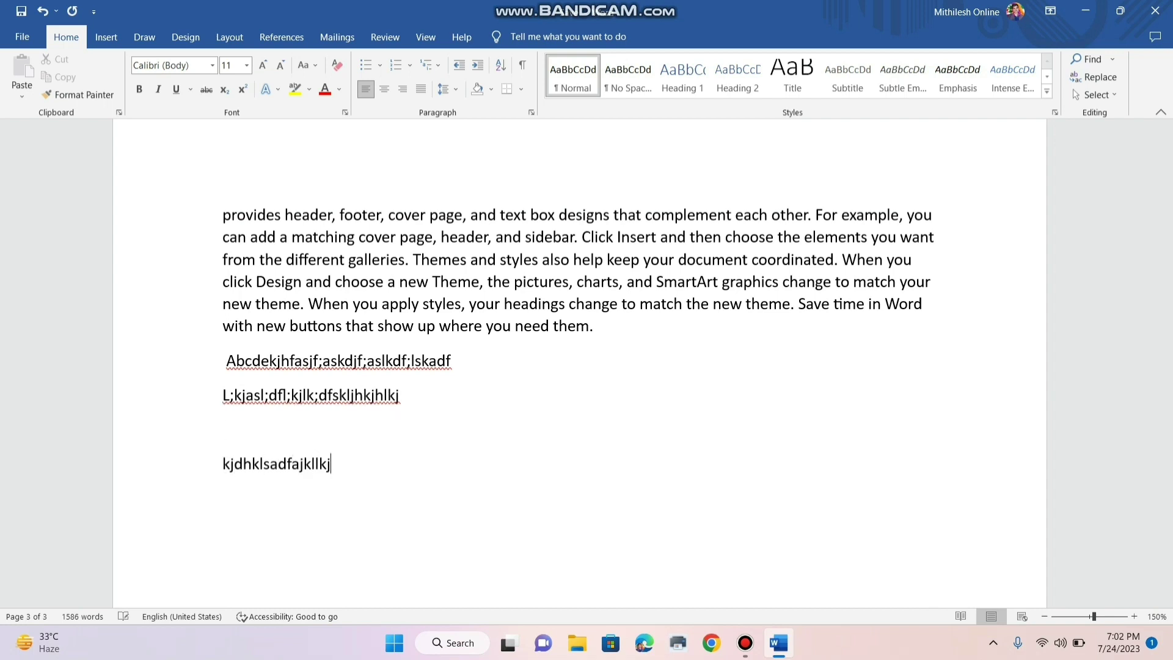
pyautogui.press('Return')
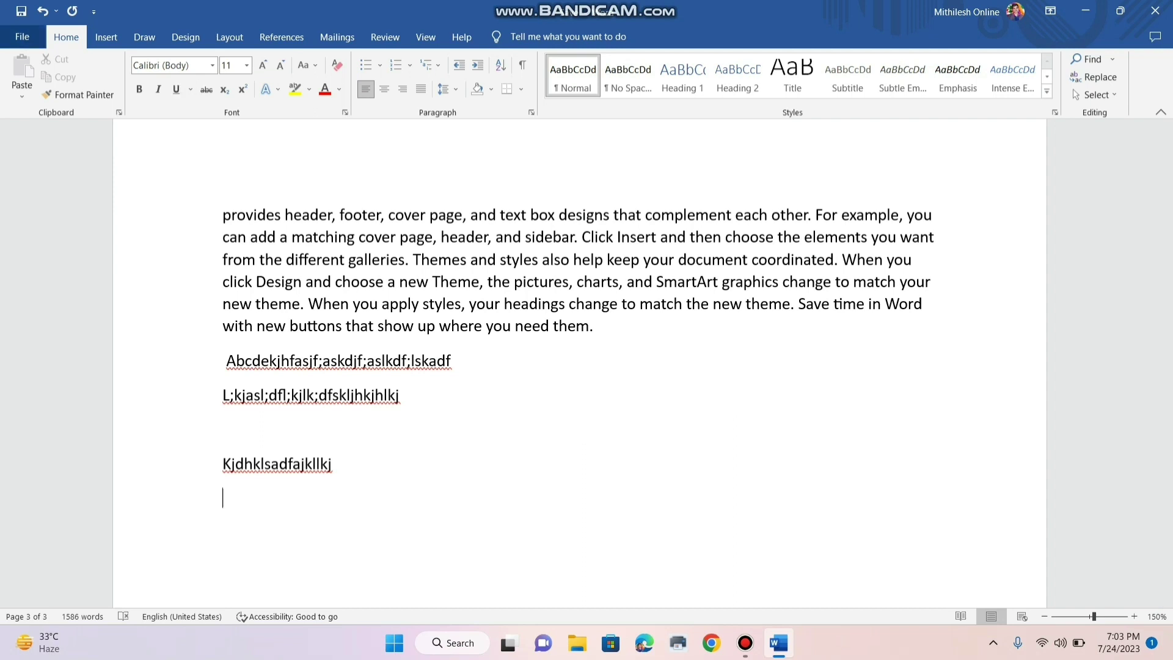
# - Save a copy to the Desktop, extending the file name from 'Save' to 'Save as'
pyautogui.click(22, 36)
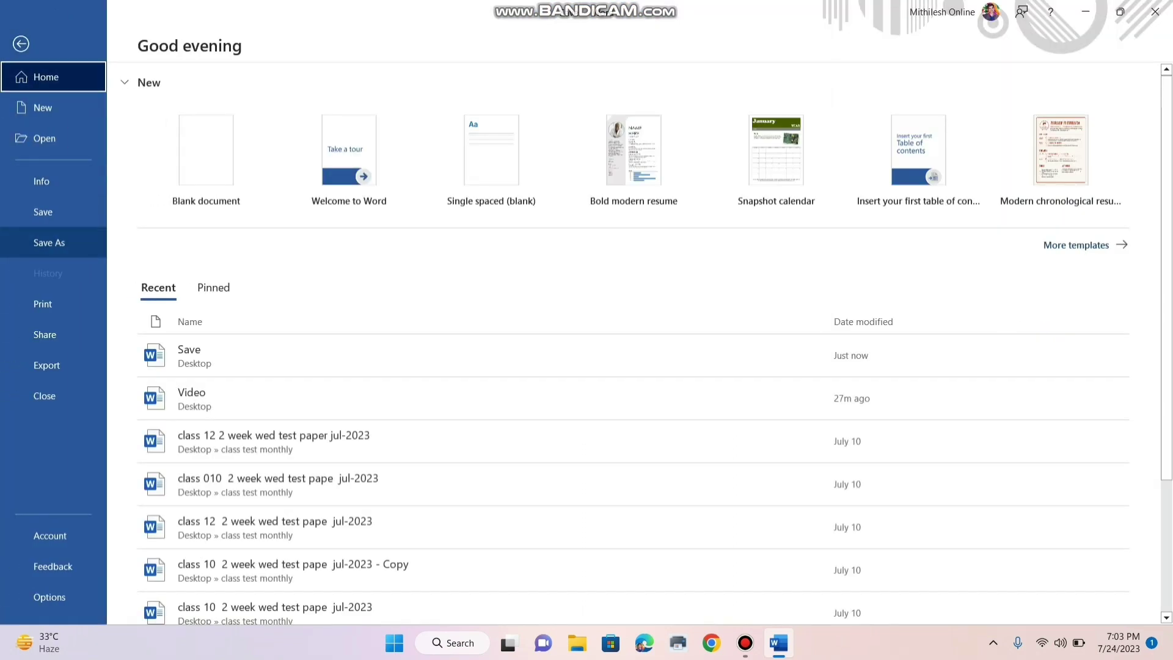
pyautogui.click(49, 243)
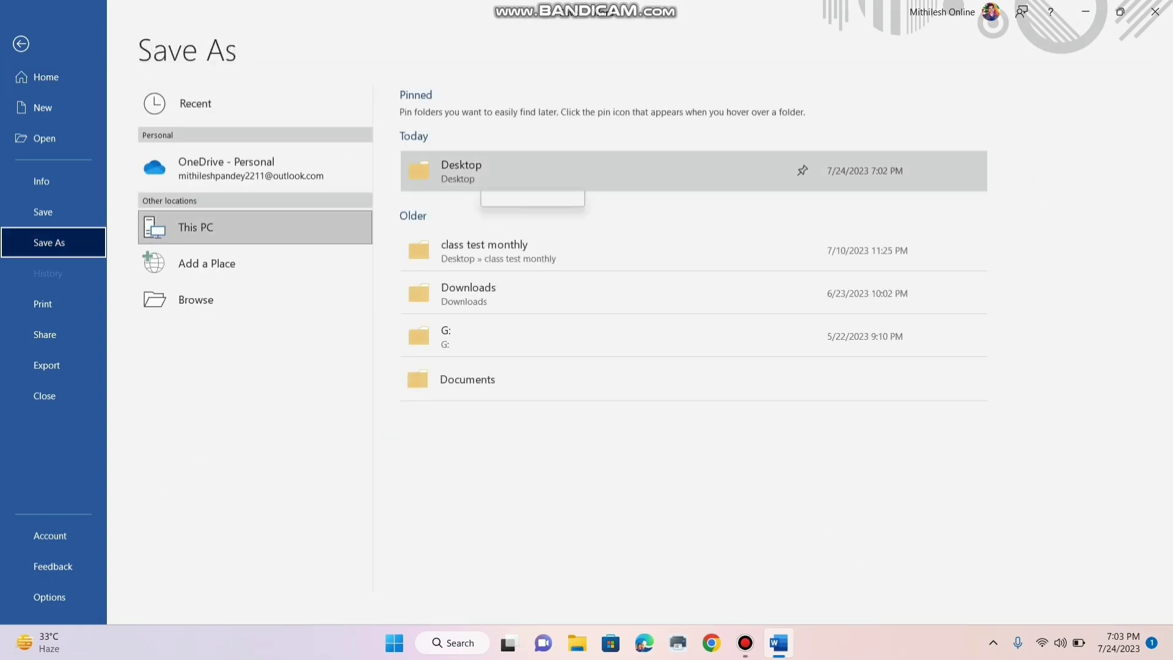
pyautogui.click(477, 174)
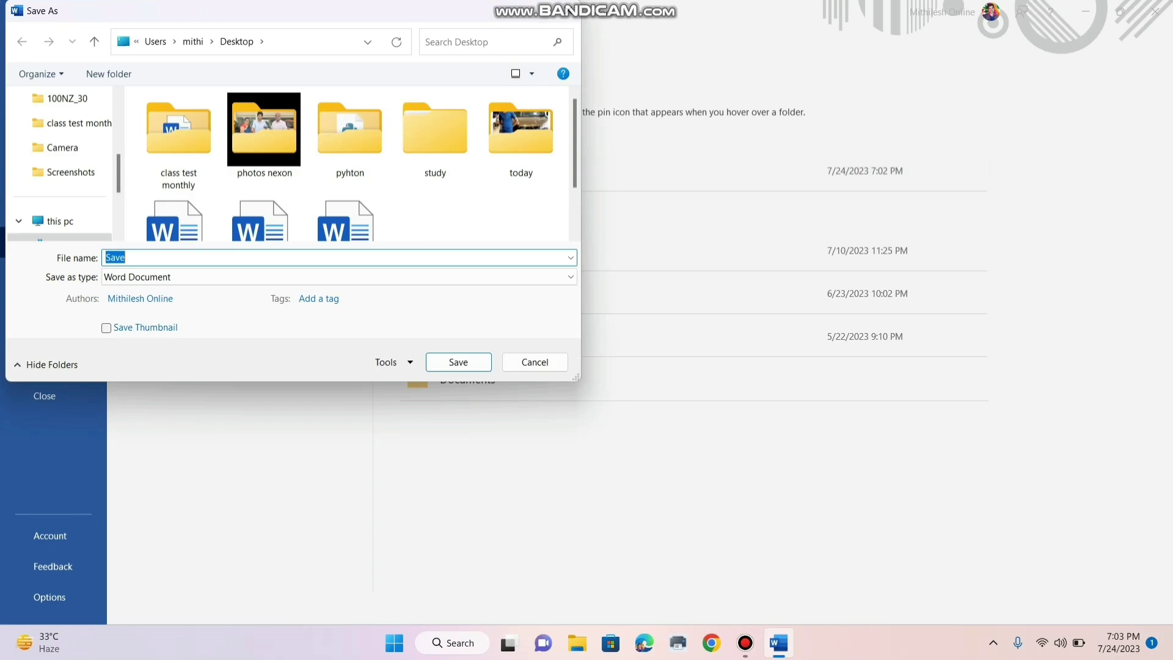
pyautogui.click(126, 257)
pyautogui.write('a')
pyautogui.write('s')
pyautogui.press('Return')
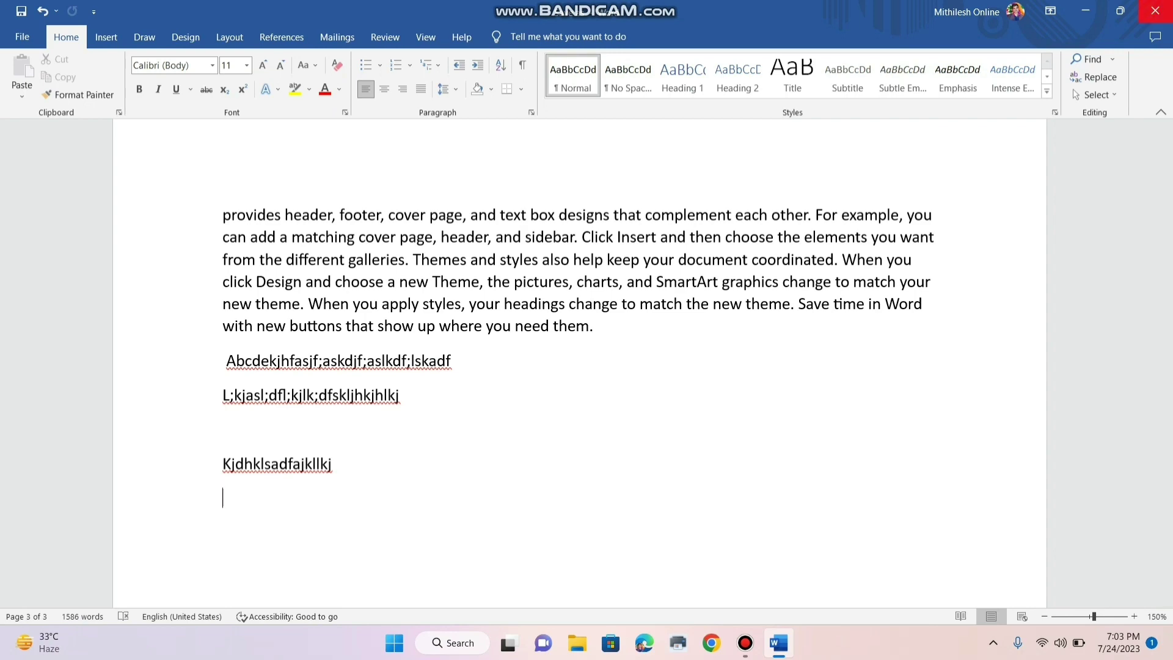
# - Close Word, reopen the original 'Save' file, confirm its end lacks the gibberish, and close it
pyautogui.click(1154, 11)
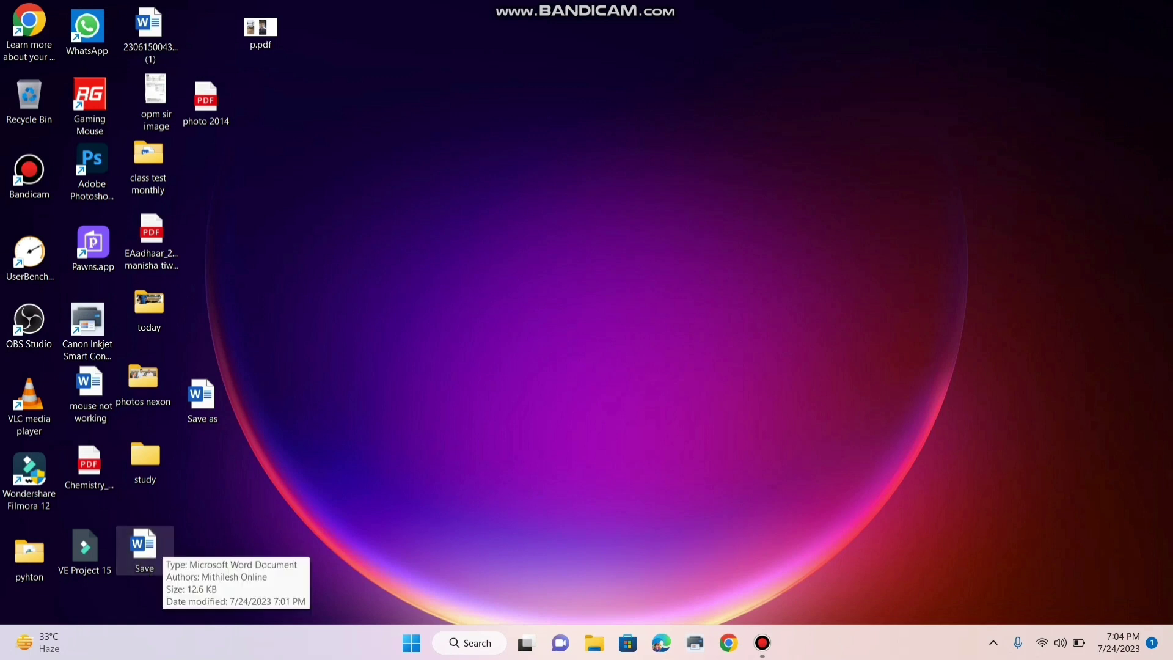
pyautogui.doubleClick(144, 548)
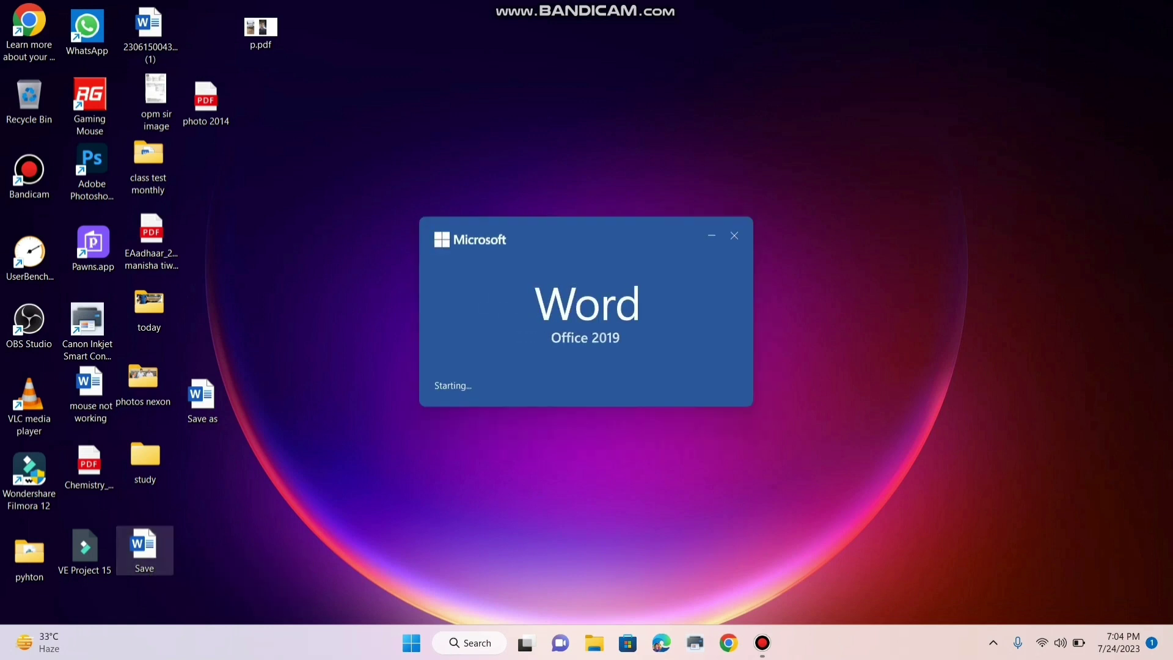
pyautogui.scroll(-5, 580, 367)
pyautogui.keyDown('ctrl'); pyautogui.scroll(3, 580, 367); pyautogui.keyUp('ctrl')
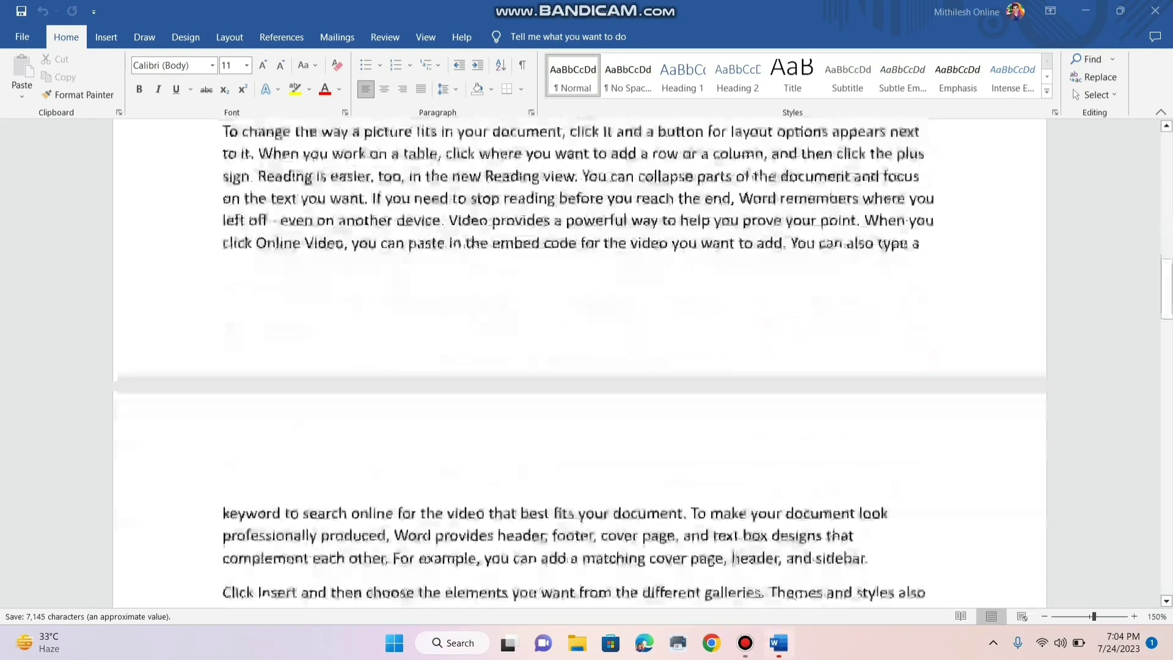
pyautogui.scroll(-6, 580, 367)
pyautogui.scroll(-6, 580, 368)
pyautogui.scroll(-6, 580, 367)
pyautogui.scroll(-5, 579, 366)
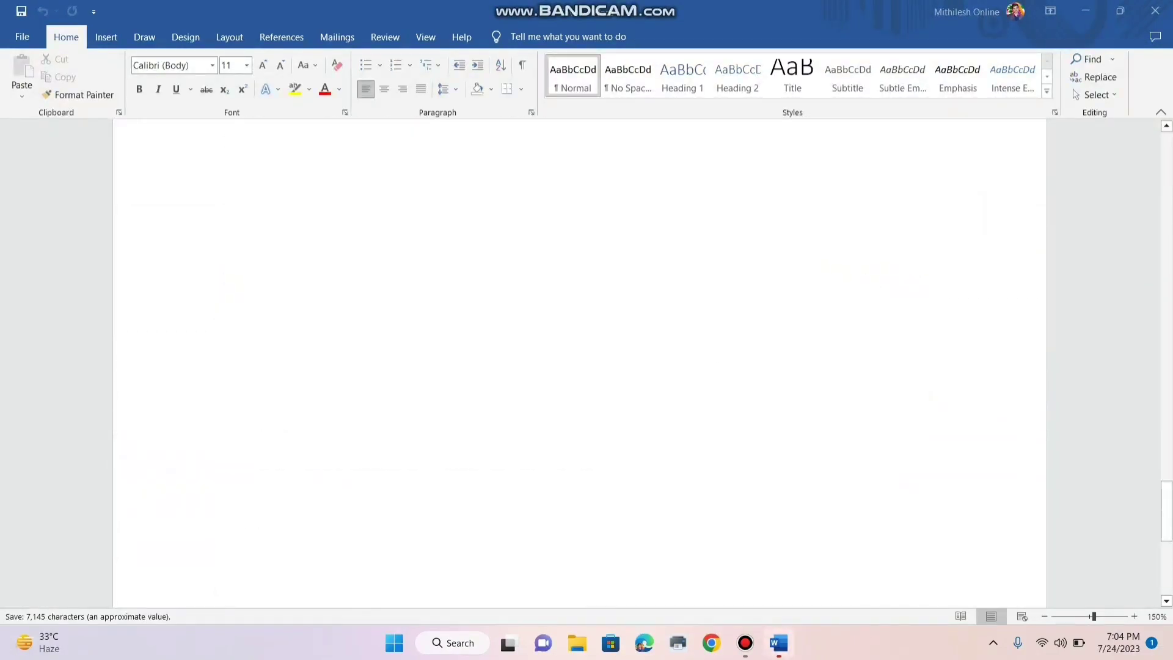
pyautogui.scroll(3, 580, 367)
pyautogui.scroll(3, 580, 366)
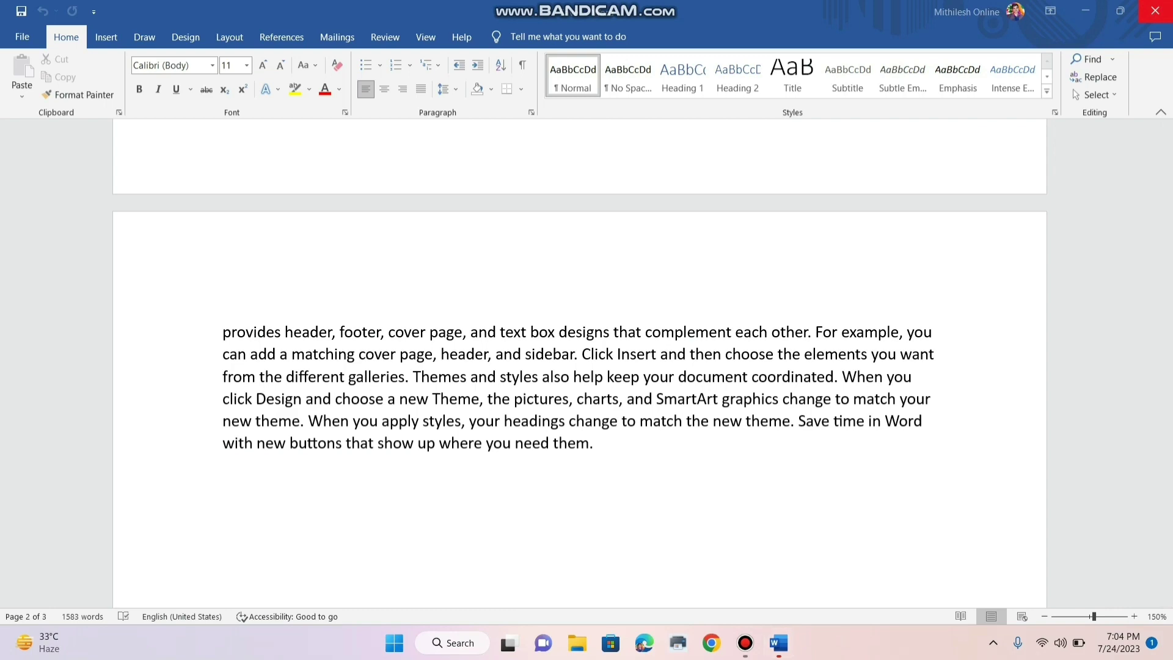
pyautogui.click(1154, 10)
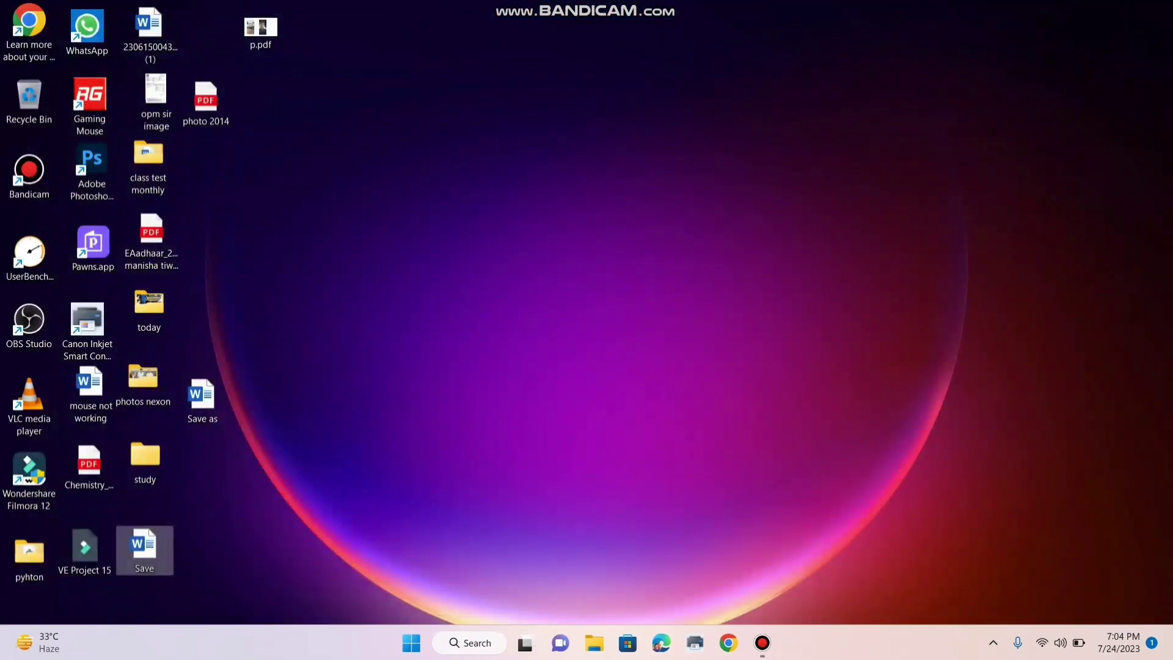
# - Open the 'Save as' file from the desktop and scroll to its end to show the added lines
pyautogui.doubleClick(201, 394)
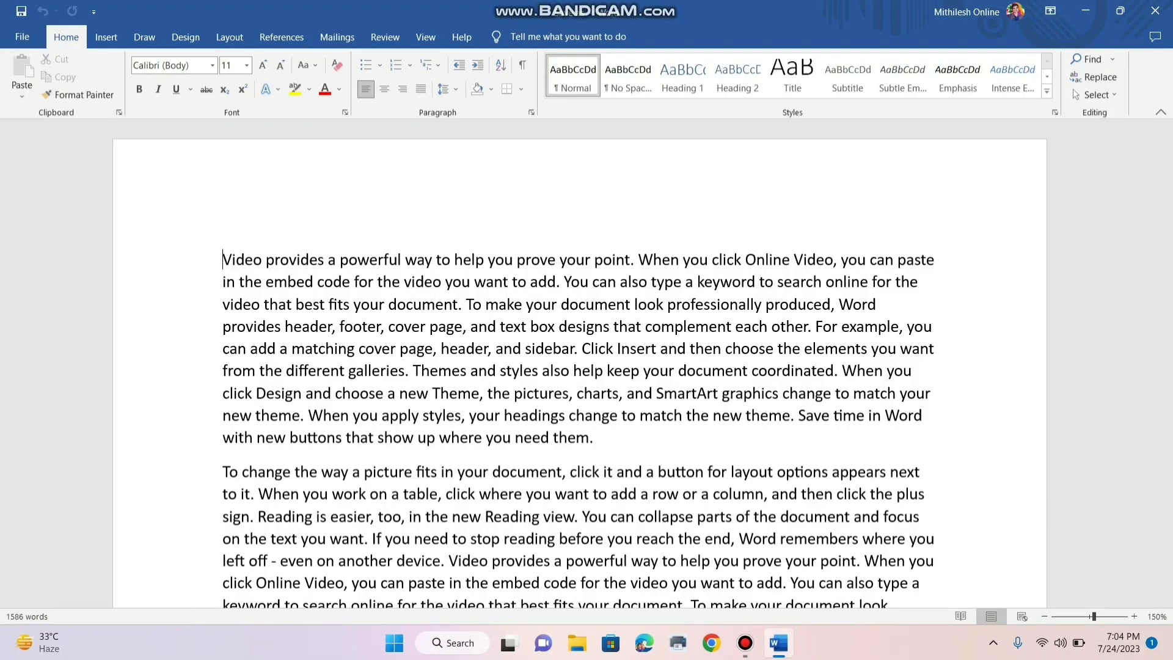
pyautogui.scroll(-5, 581, 367)
pyautogui.scroll(-5, 580, 366)
pyautogui.scroll(-5, 580, 367)
pyautogui.scroll(-5, 581, 367)
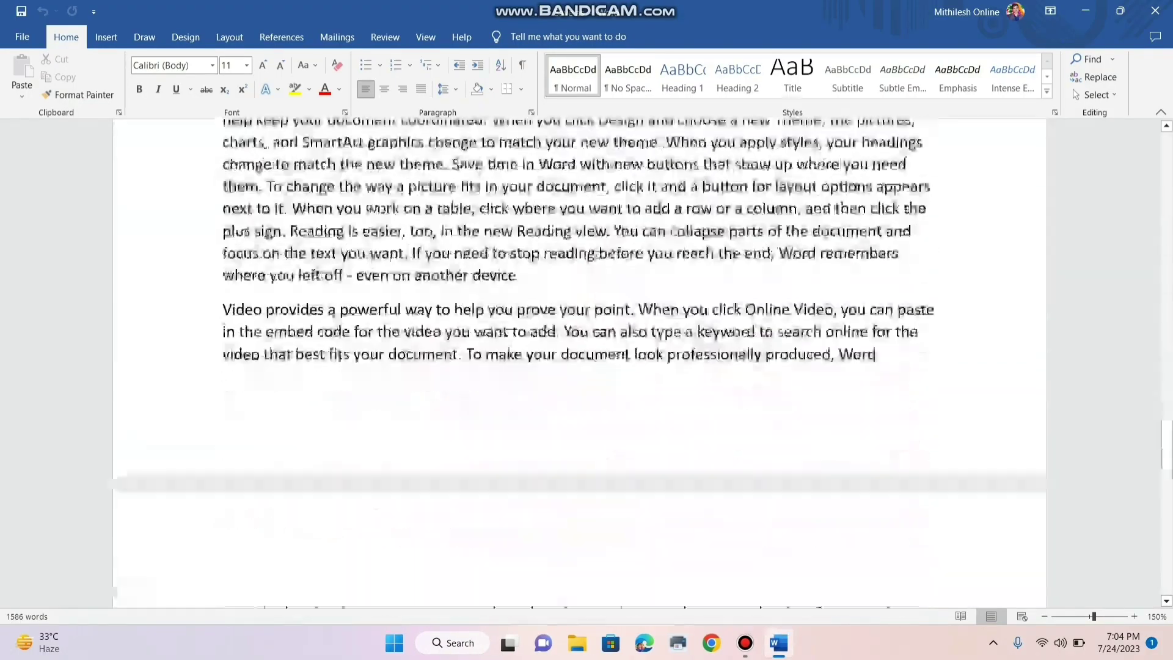
pyautogui.scroll(-5, 579, 368)
pyautogui.scroll(-3, 579, 367)
pyautogui.scroll(2, 580, 367)
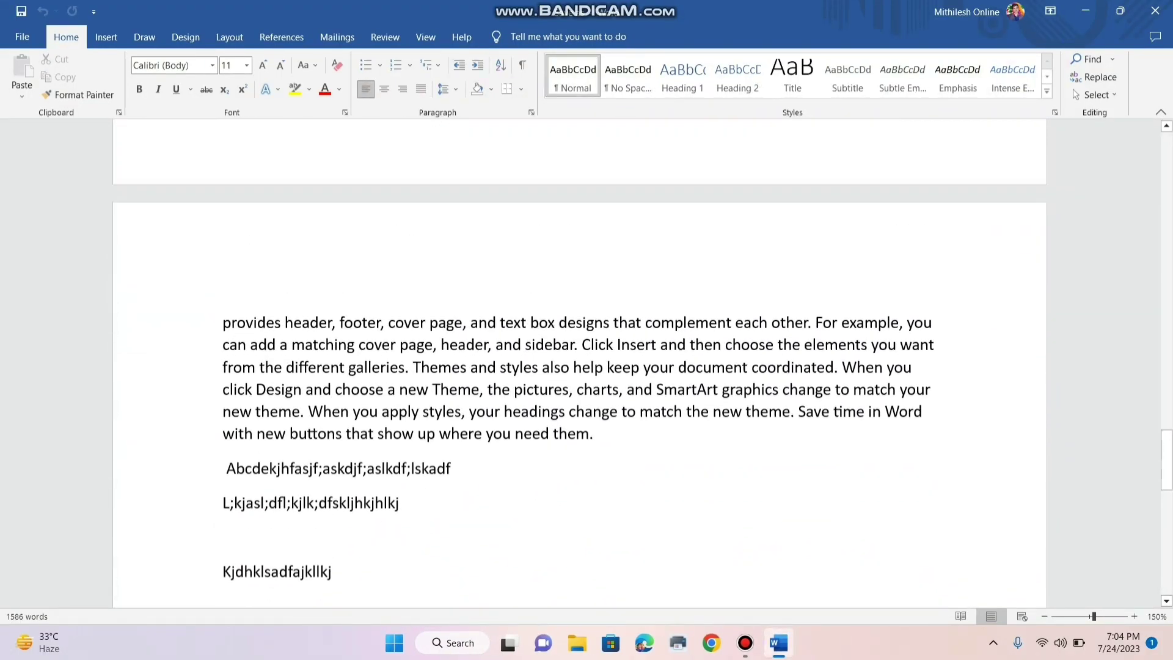